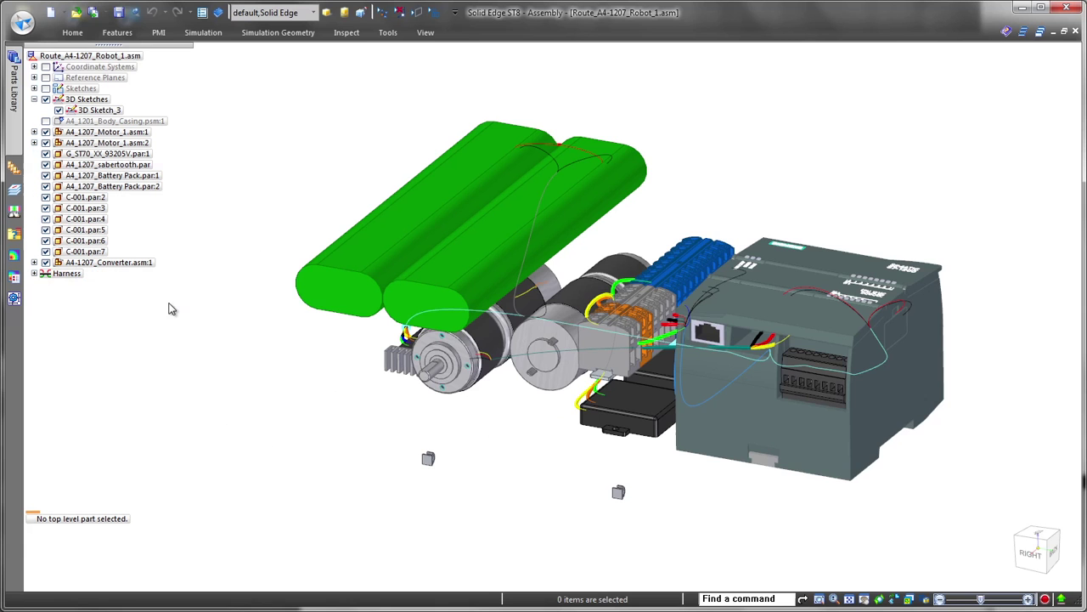
Step: Open Motor_PD3557 of the second motor for in-place editing and start assigning terminals with the component name R-239
{"action": "scroll", "coordinate": [416, 429], "scroll_direction": "up", "scroll_amount": 5}
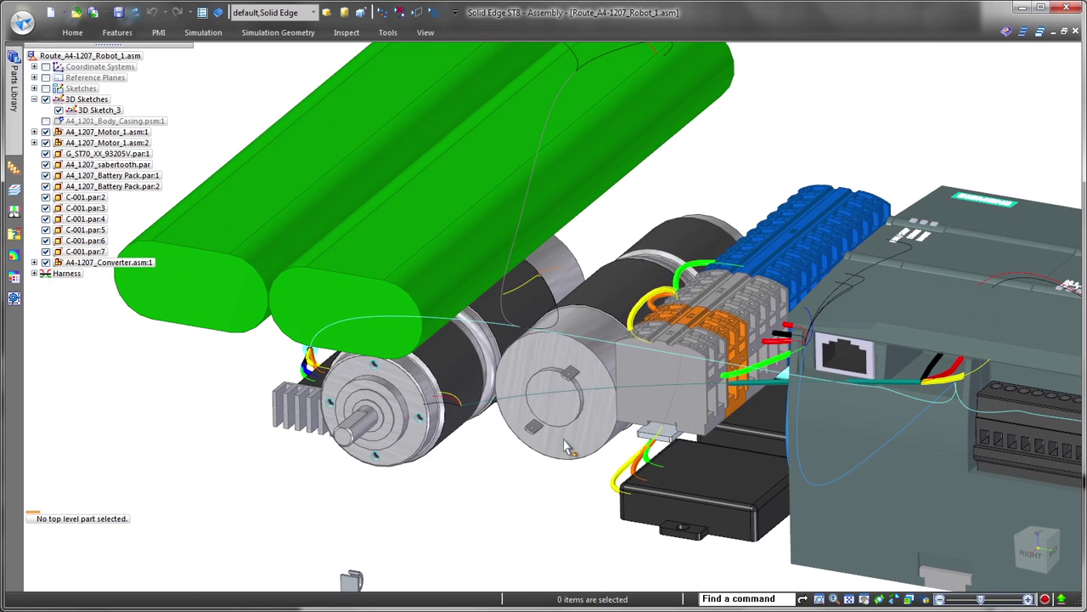
{"action": "left_click", "coordinate": [578, 469]}
{"action": "left_click", "coordinate": [606, 496]}
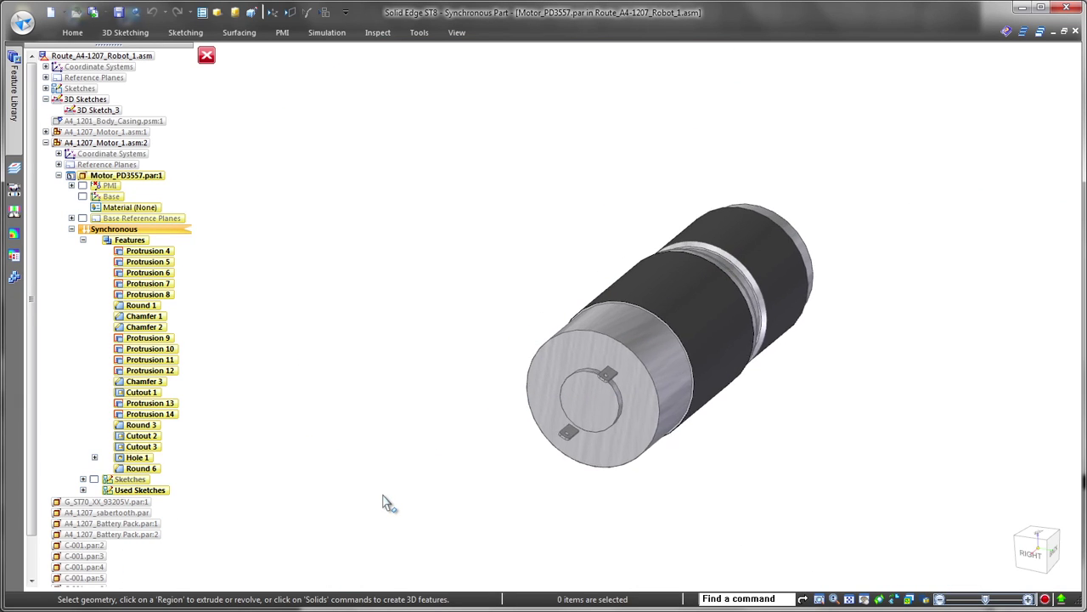
{"action": "left_click", "coordinate": [422, 38]}
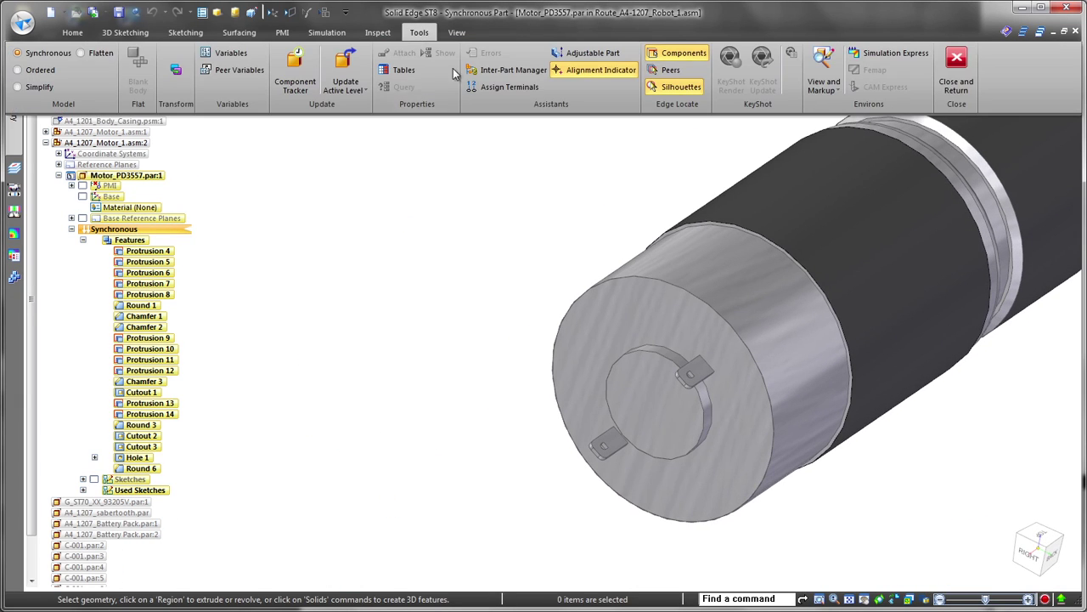
{"action": "left_click", "coordinate": [525, 74]}
{"action": "left_click", "coordinate": [439, 124]}
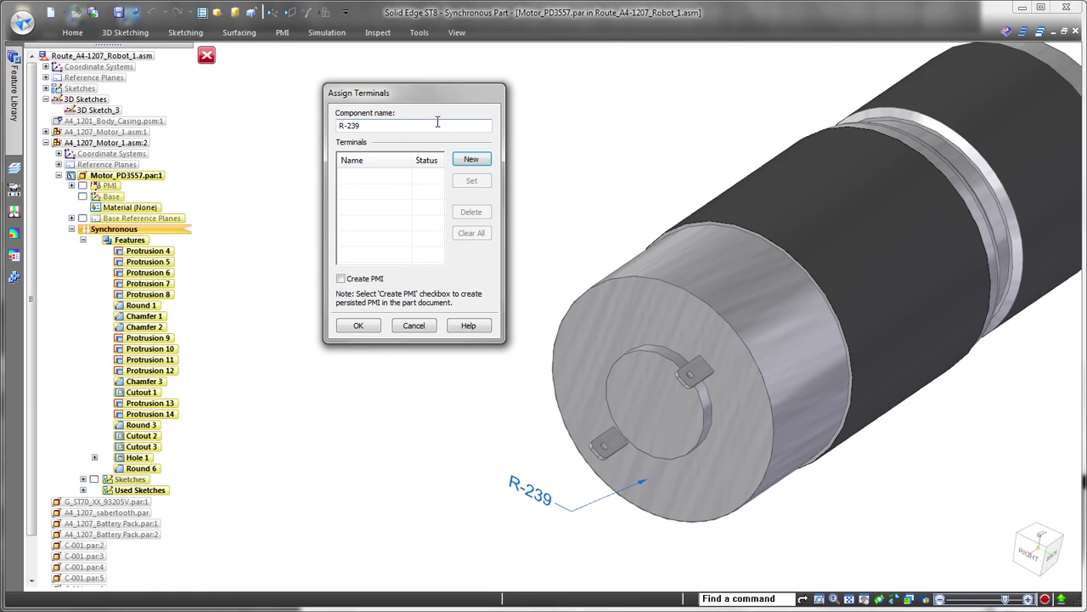
Step: Assign terminals 1 and 2 to the circular hole edges of the two contact tabs on the motor's end face
{"action": "left_click", "coordinate": [602, 446]}
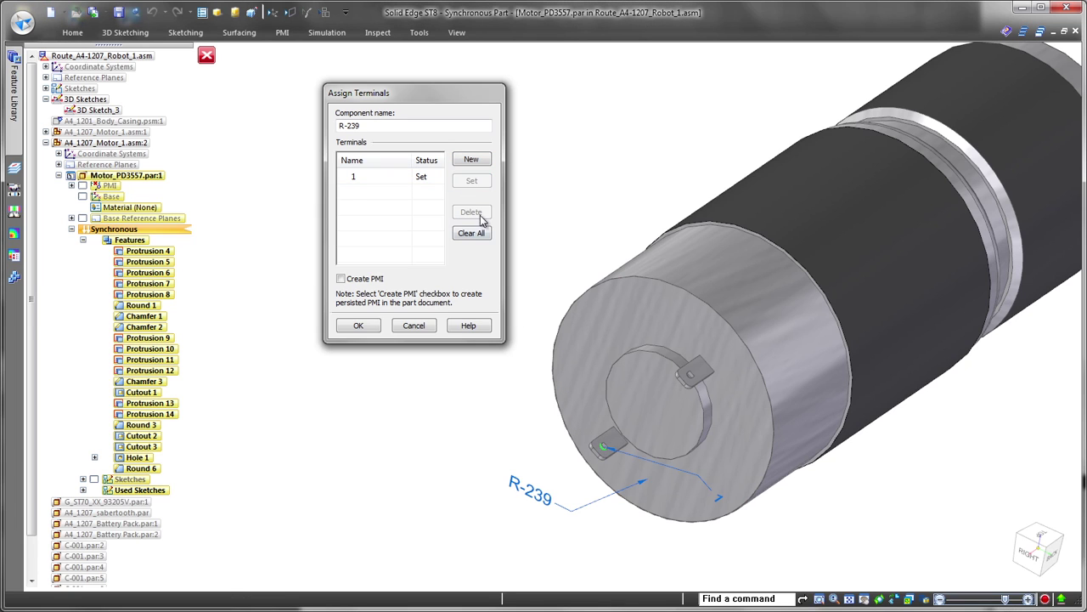
{"action": "left_click", "coordinate": [472, 159]}
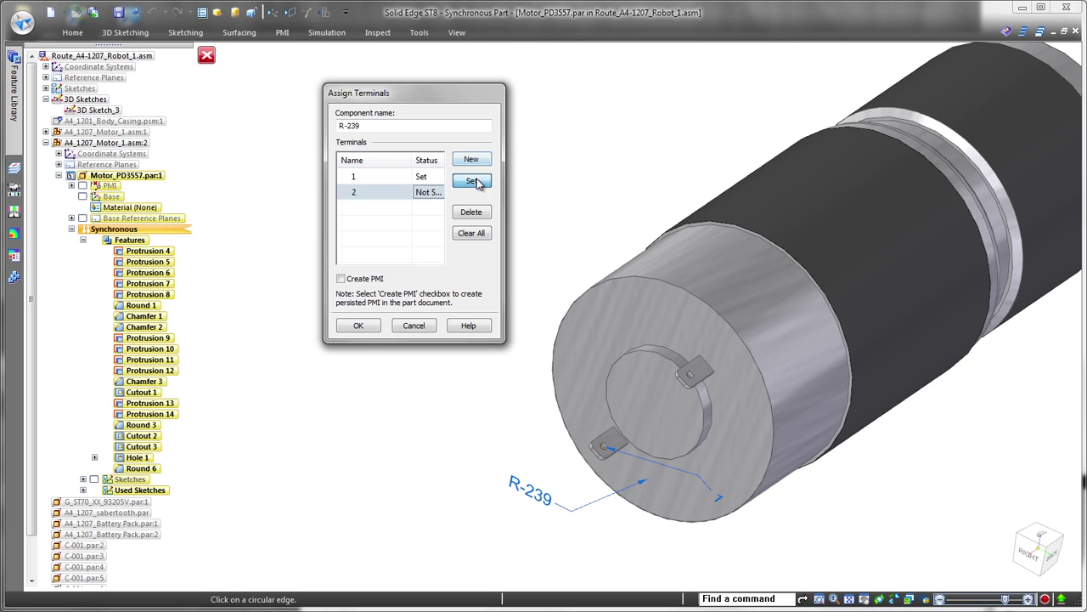
{"action": "middle_click_drag", "start_coordinate": [690, 374], "coordinate": [765, 295]}
{"action": "scroll", "coordinate": [707, 411], "scroll_direction": "up", "scroll_amount": 5}
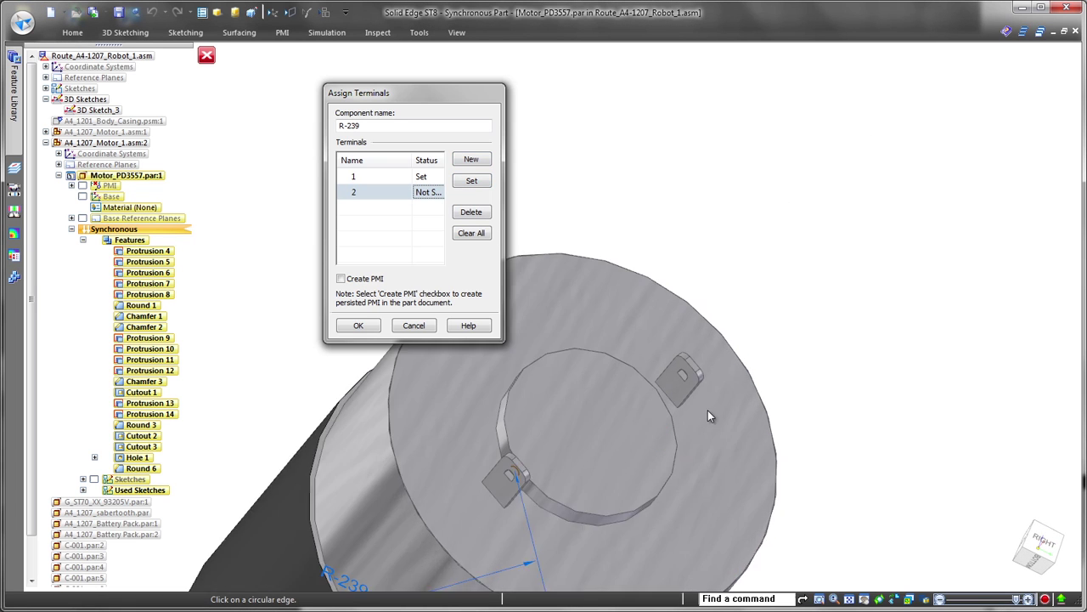
{"action": "left_click", "coordinate": [681, 361]}
Step: Enable PMI creation for the assigned terminals, accept them and return to the robot assembly
{"action": "scroll", "coordinate": [681, 362], "scroll_direction": "down", "scroll_amount": 5}
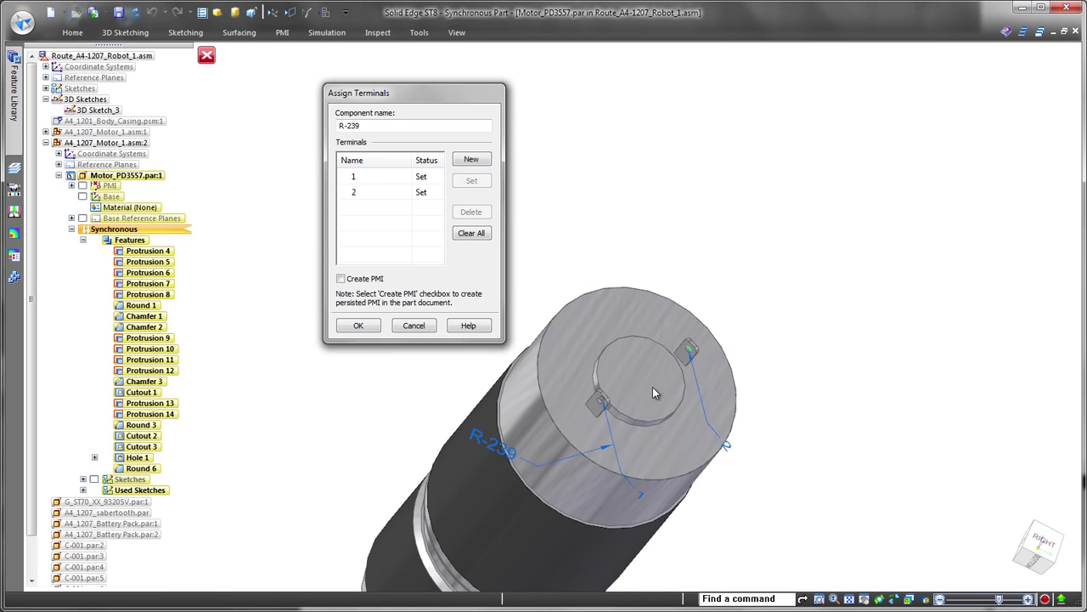
{"action": "middle_click_drag", "start_coordinate": [652, 388], "coordinate": [489, 494]}
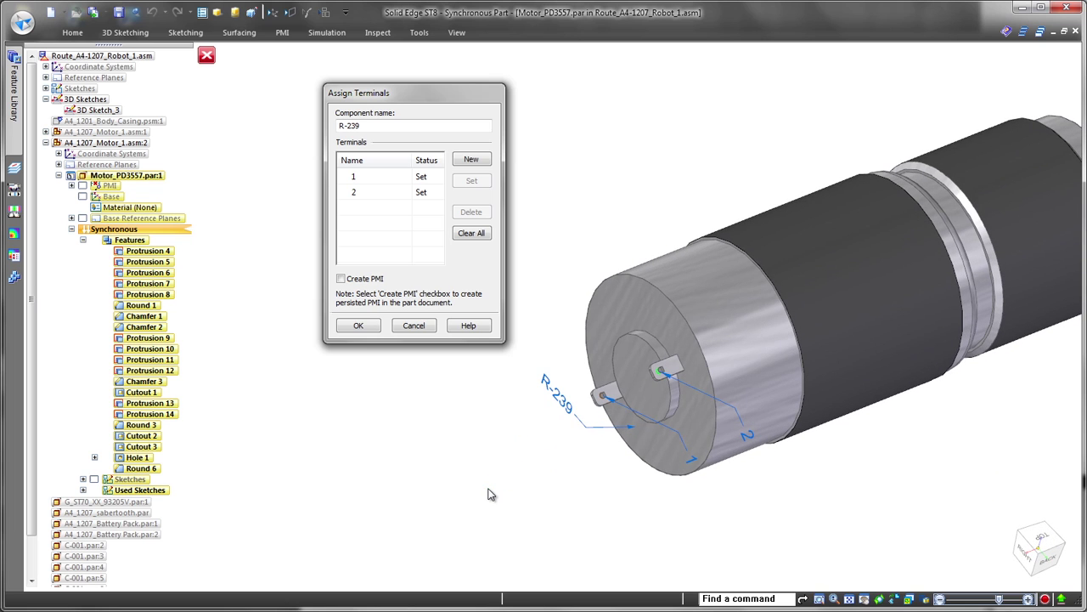
{"action": "left_click", "coordinate": [365, 280]}
{"action": "left_click", "coordinate": [360, 326]}
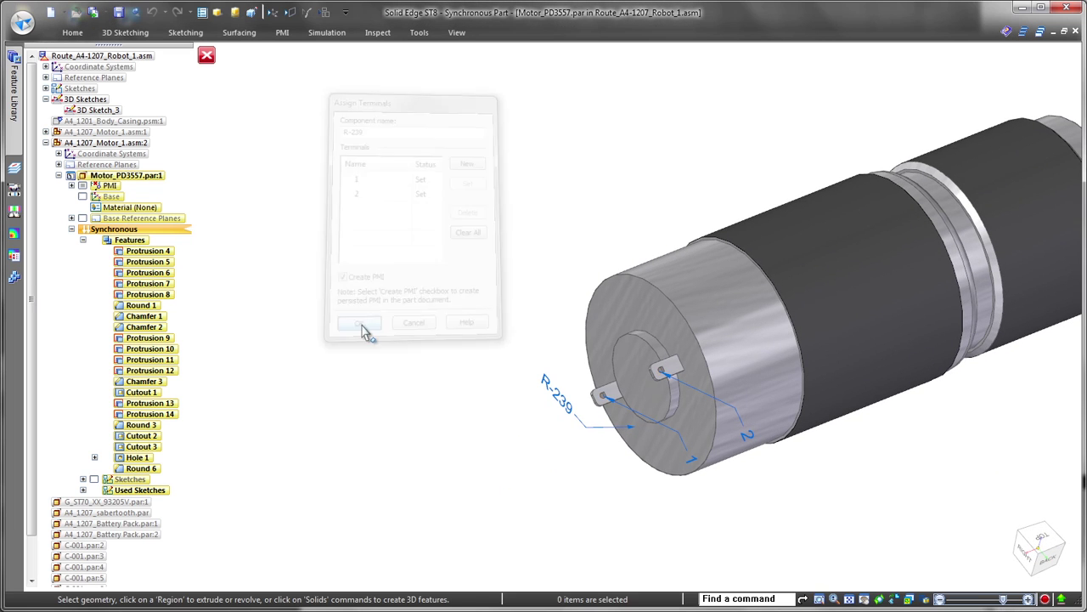
{"action": "left_click", "coordinate": [207, 55]}
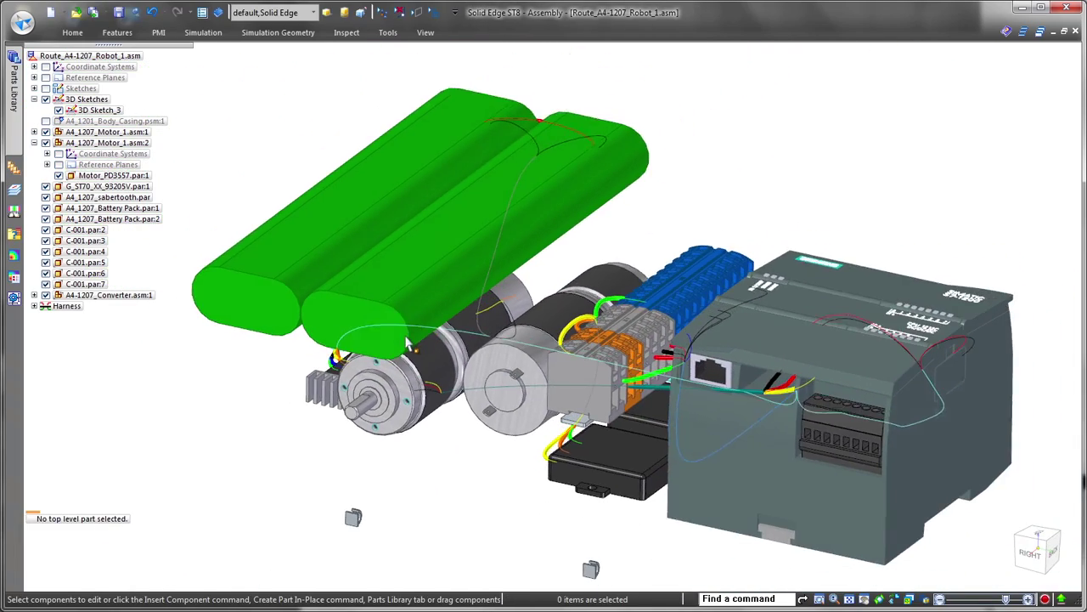
Step: Enter harness design and route the teal cable's path through the opening of clip C-001.par:3
{"action": "left_click", "coordinate": [389, 34]}
{"action": "left_click", "coordinate": [644, 70]}
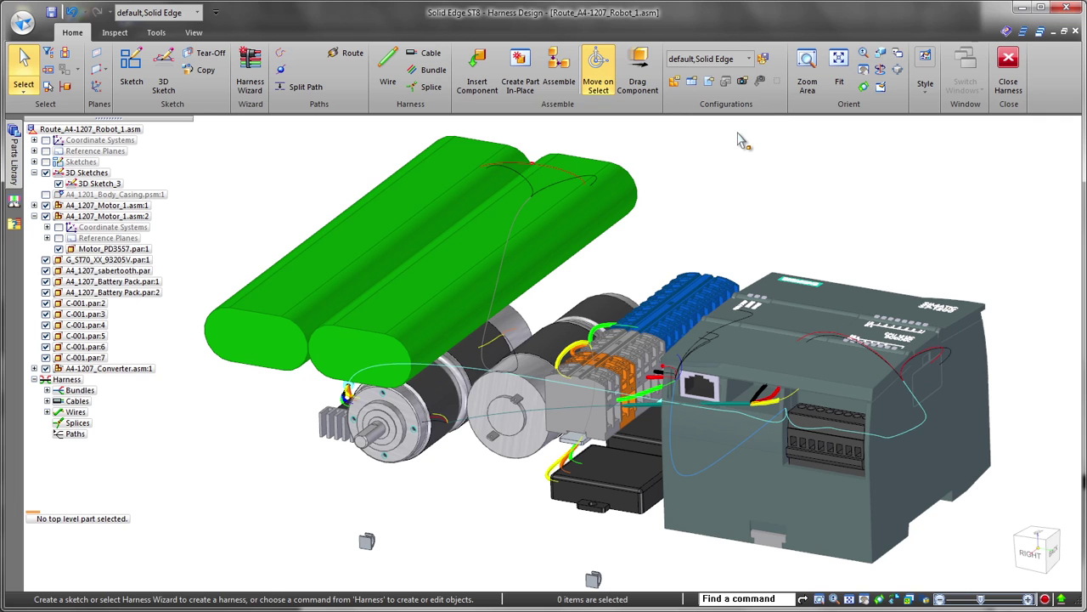
{"action": "left_click", "coordinate": [345, 52]}
{"action": "scroll", "coordinate": [716, 570], "scroll_direction": "up", "scroll_amount": 3}
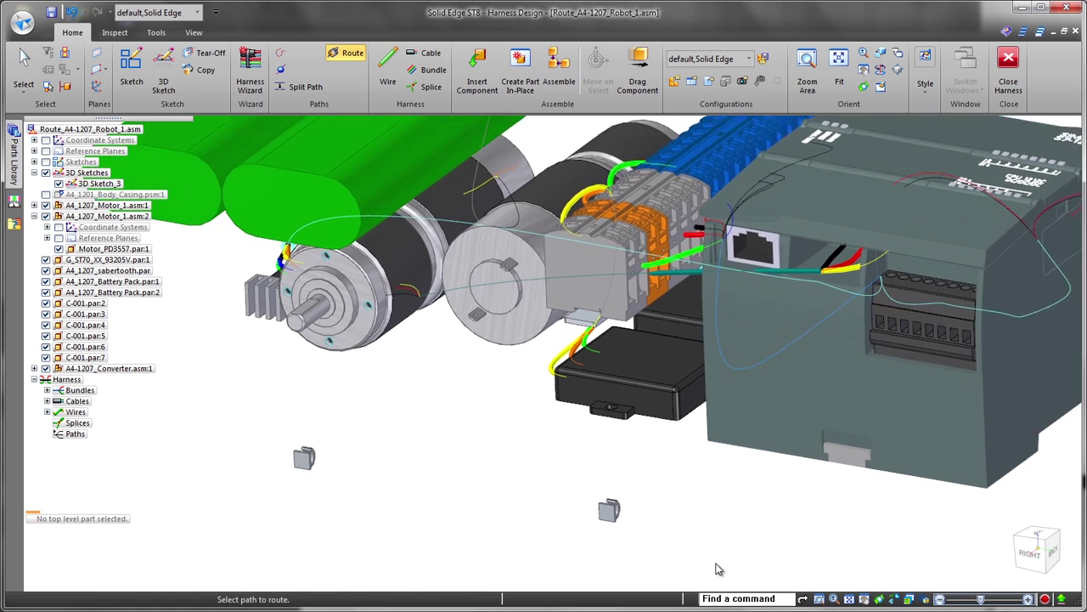
{"action": "scroll", "coordinate": [719, 569], "scroll_direction": "up", "scroll_amount": 2}
{"action": "left_click", "coordinate": [831, 205]}
{"action": "scroll", "coordinate": [645, 465], "scroll_direction": "up", "scroll_amount": 3}
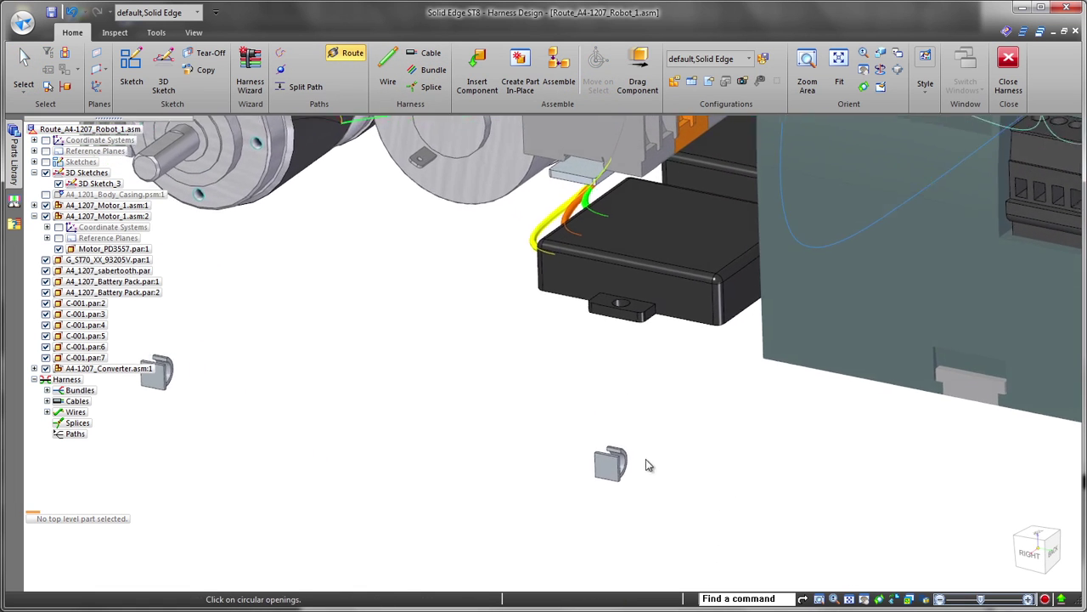
{"action": "left_click", "coordinate": [623, 473]}
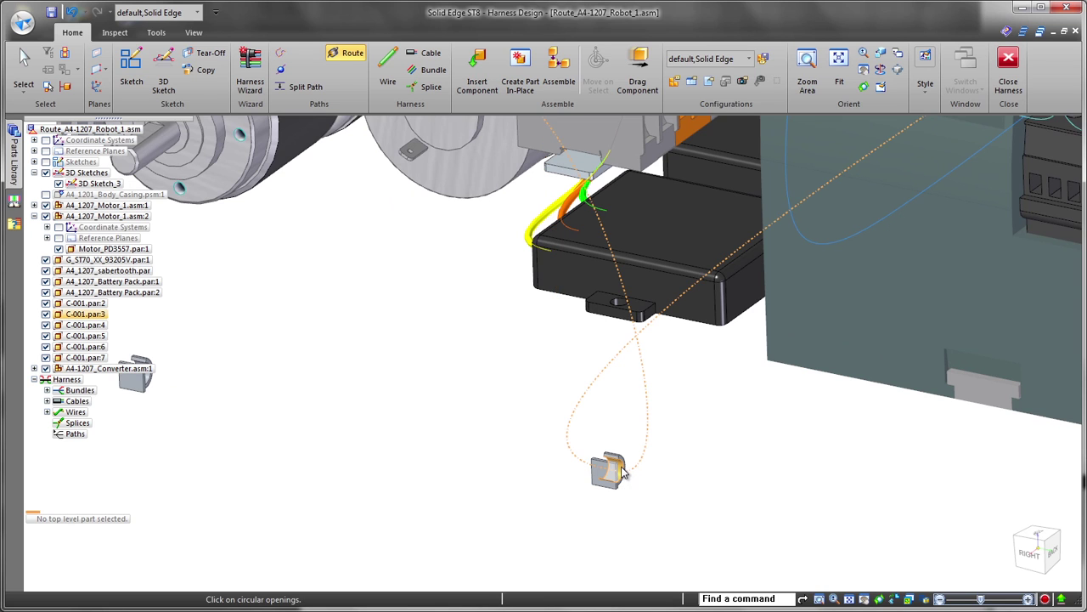
{"action": "left_click", "coordinate": [623, 473]}
{"action": "left_click", "coordinate": [623, 474]}
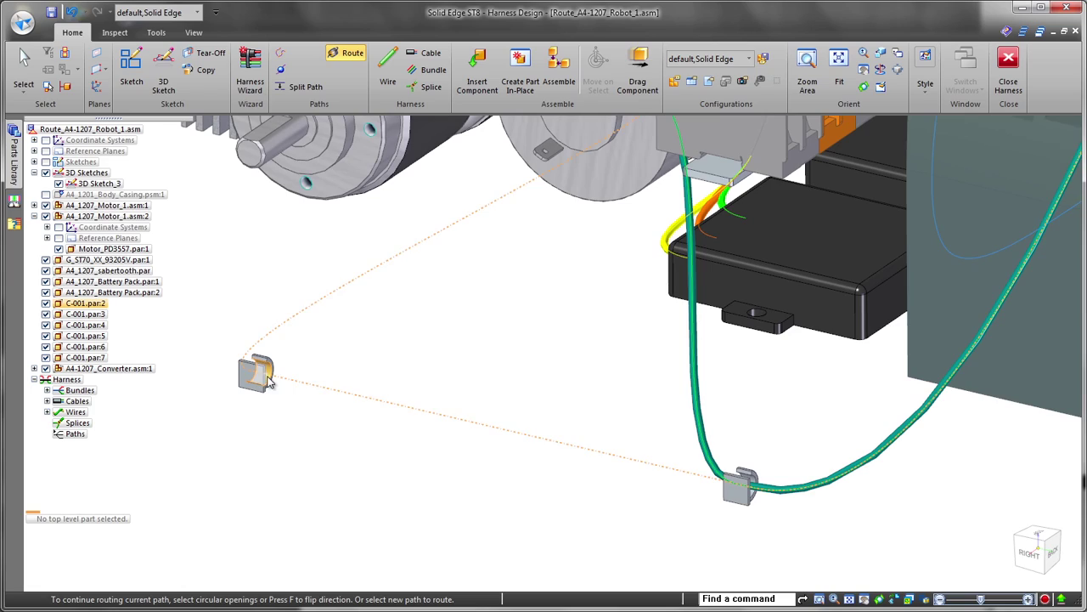
Step: Continue routing the teal cable through the opening of clip C-001.par:2 and end the routing
{"action": "left_click", "coordinate": [268, 382]}
{"action": "middle_click_drag", "start_coordinate": [379, 362], "coordinate": [699, 439]}
{"action": "key", "text": "Escape"}
Step: Edit cable C1 and move its path point from the motor's end face down beside the lower edge of the front motor
{"action": "left_click", "coordinate": [699, 439]}
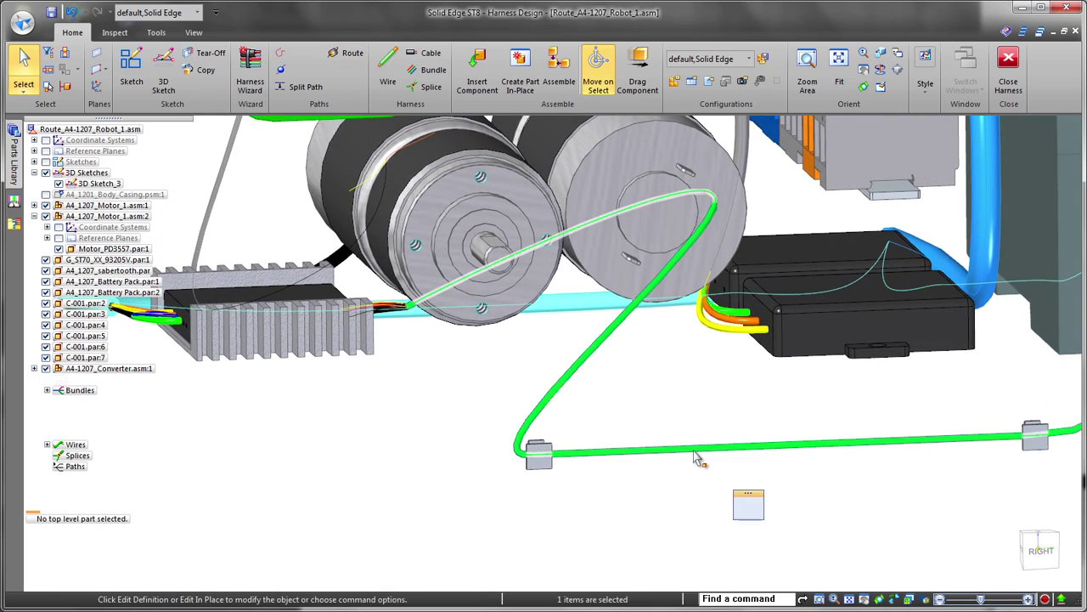
{"action": "left_click", "coordinate": [748, 509]}
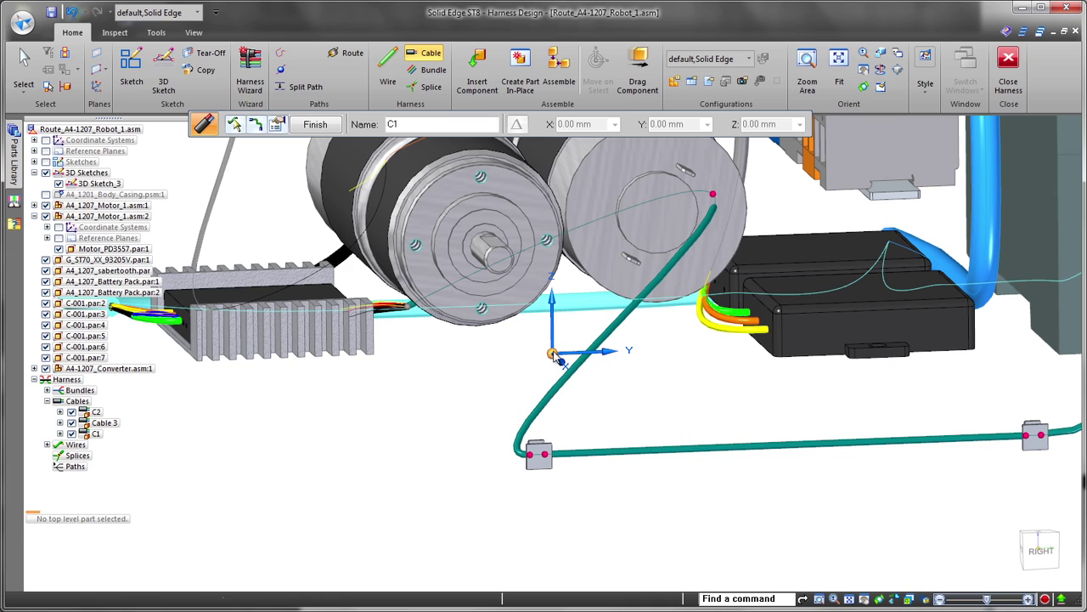
{"action": "left_click", "coordinate": [838, 375]}
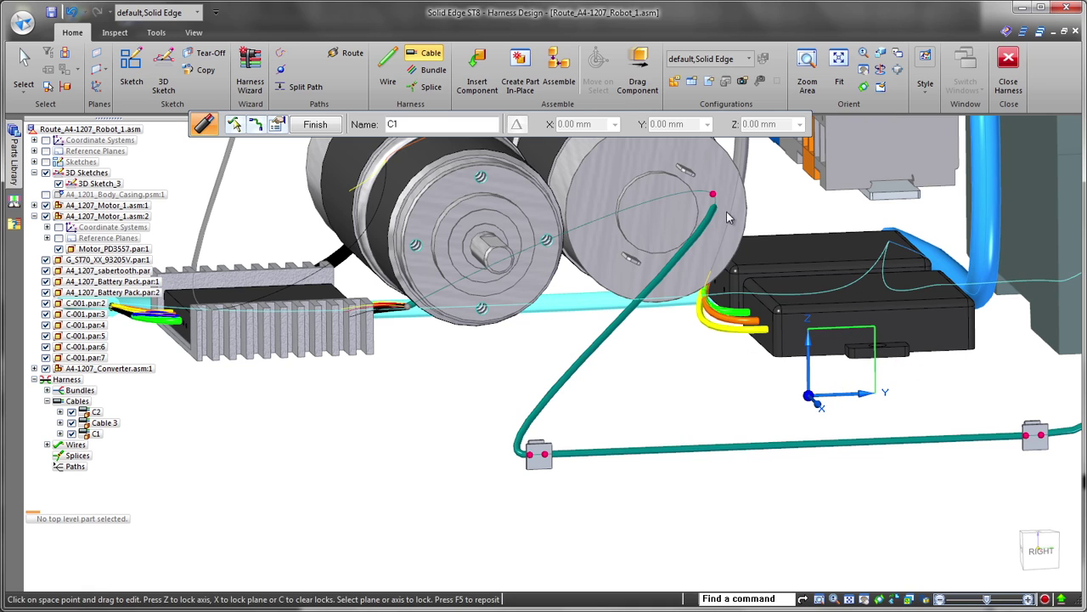
{"action": "left_click_drag", "start_coordinate": [714, 196], "coordinate": [556, 311]}
{"action": "middle_click_drag", "start_coordinate": [556, 313], "coordinate": [468, 515]}
{"action": "right_click", "coordinate": [522, 467]}
{"action": "left_click", "coordinate": [521, 468]}
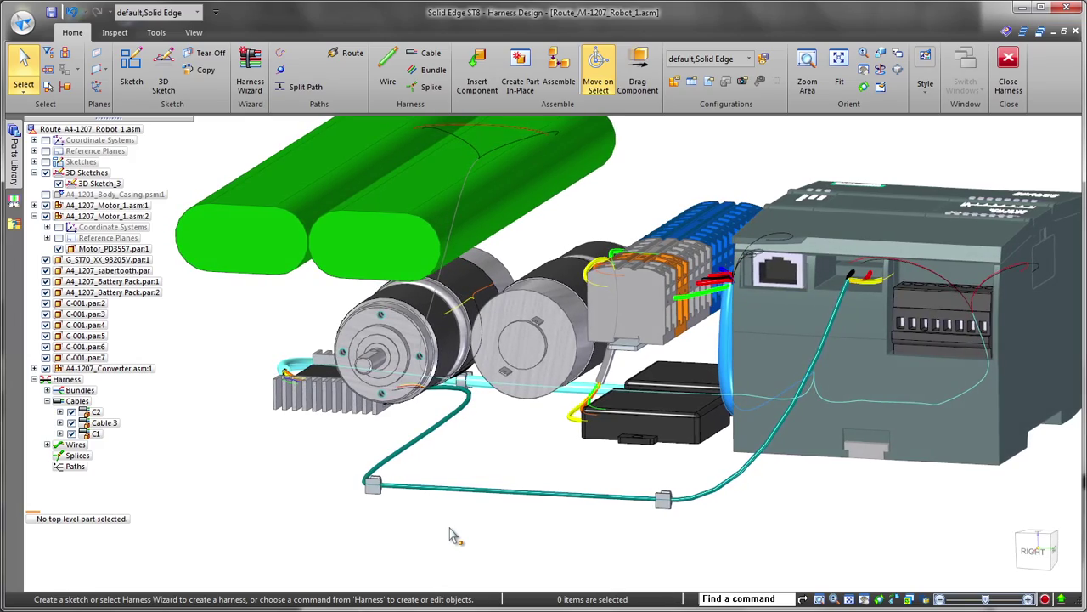
Step: Split the C1 cable path about midway between the two clips C-001.par:2 and C-001.par:3
{"action": "left_click", "coordinate": [305, 86]}
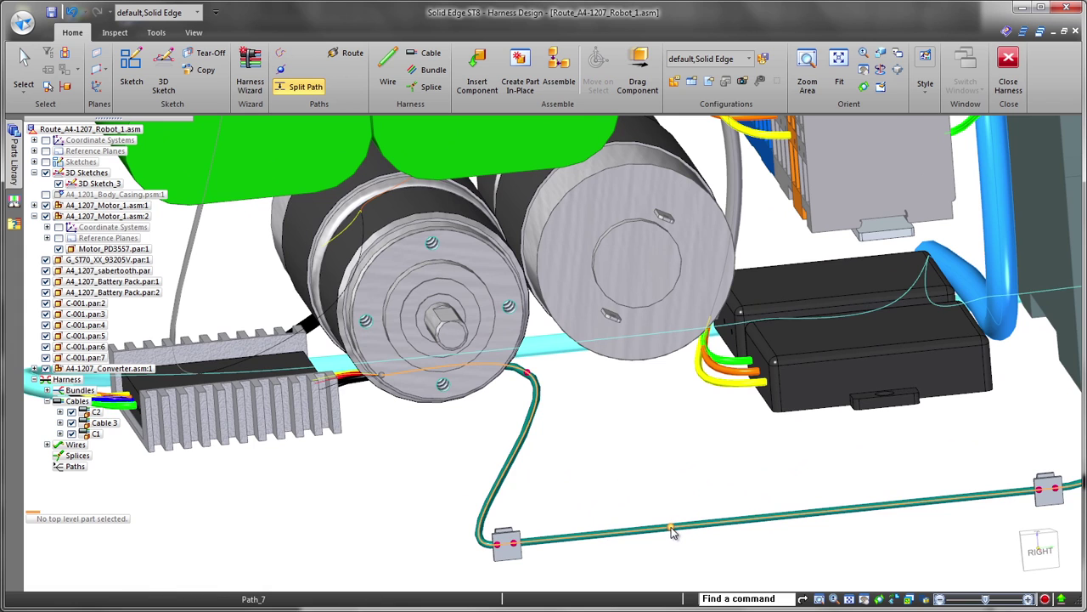
{"action": "left_click", "coordinate": [670, 528]}
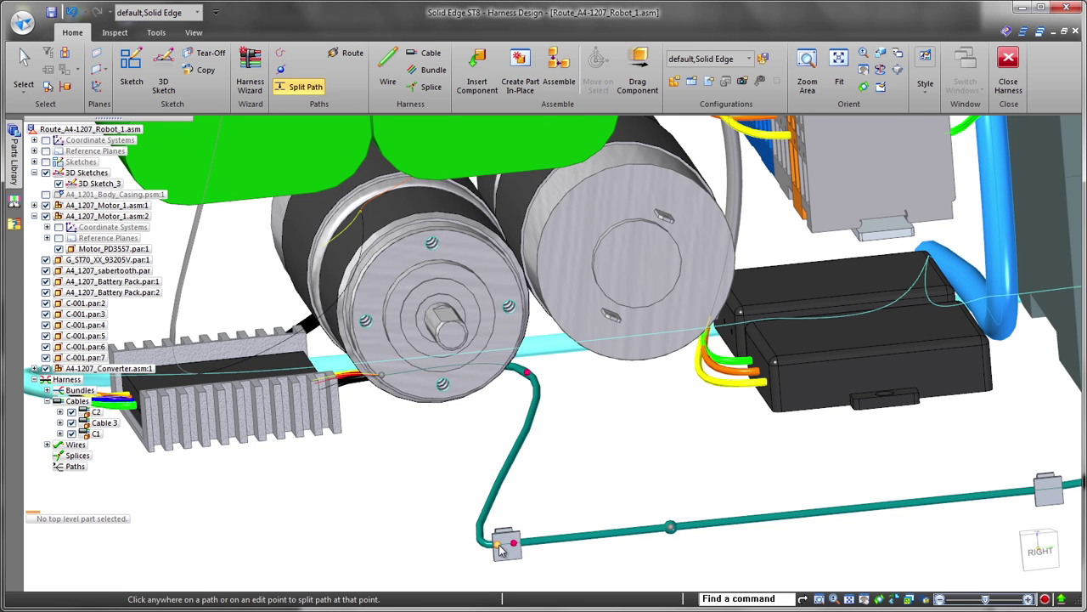
{"action": "key", "text": "Escape"}
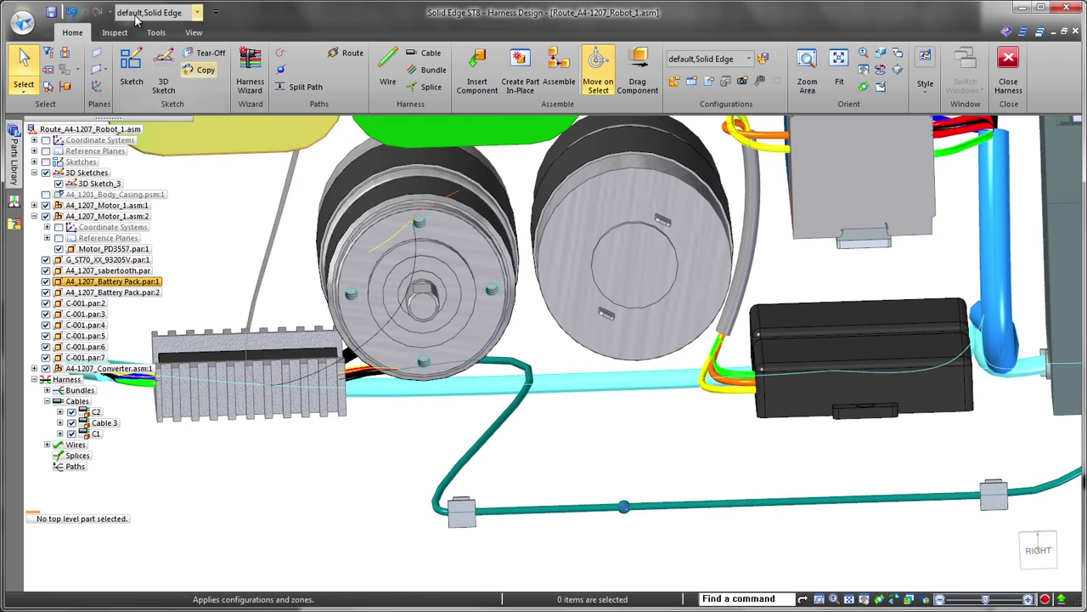
Step: Draw a curved path in the right view from the split point up to the second motor's end face
{"action": "left_click", "coordinate": [280, 54]}
{"action": "left_click", "coordinate": [1038, 548]}
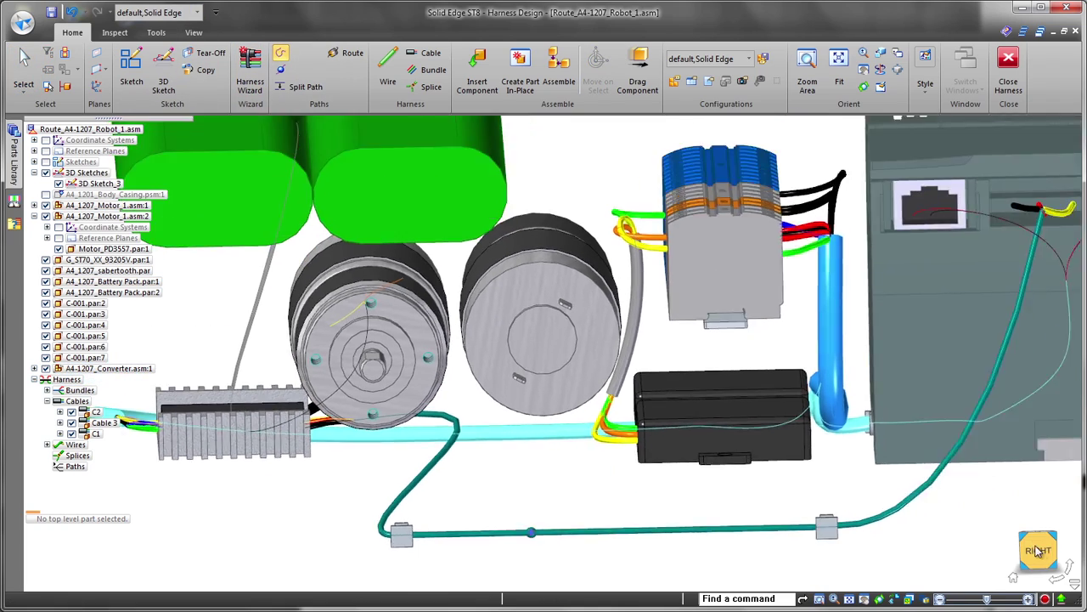
{"action": "scroll", "coordinate": [316, 502], "scroll_direction": "up", "scroll_amount": 5}
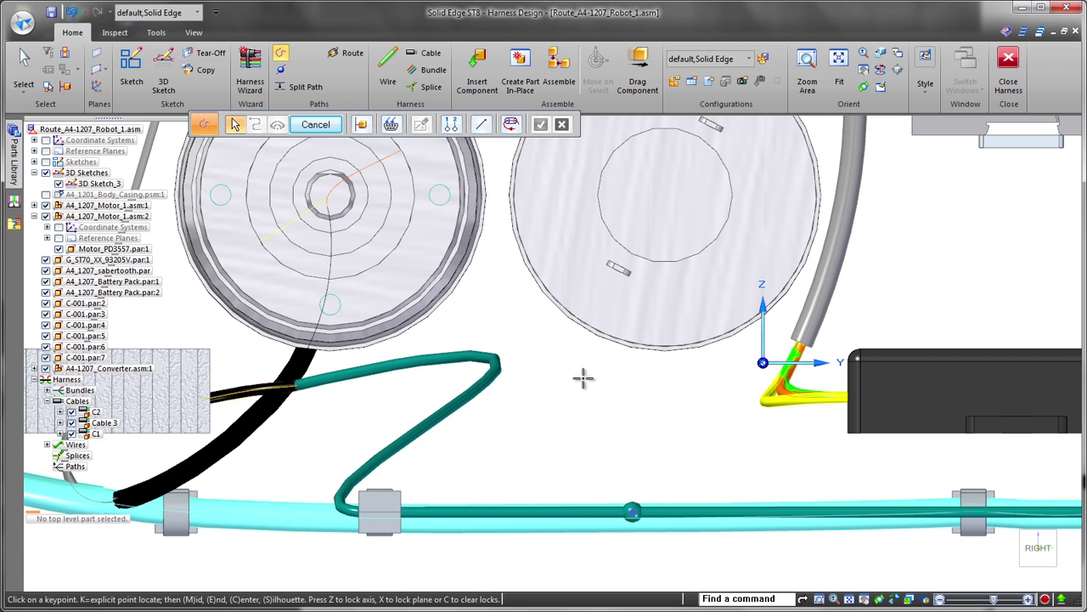
{"action": "left_click", "coordinate": [661, 459]}
{"action": "left_click", "coordinate": [678, 189]}
{"action": "right_click", "coordinate": [684, 189]}
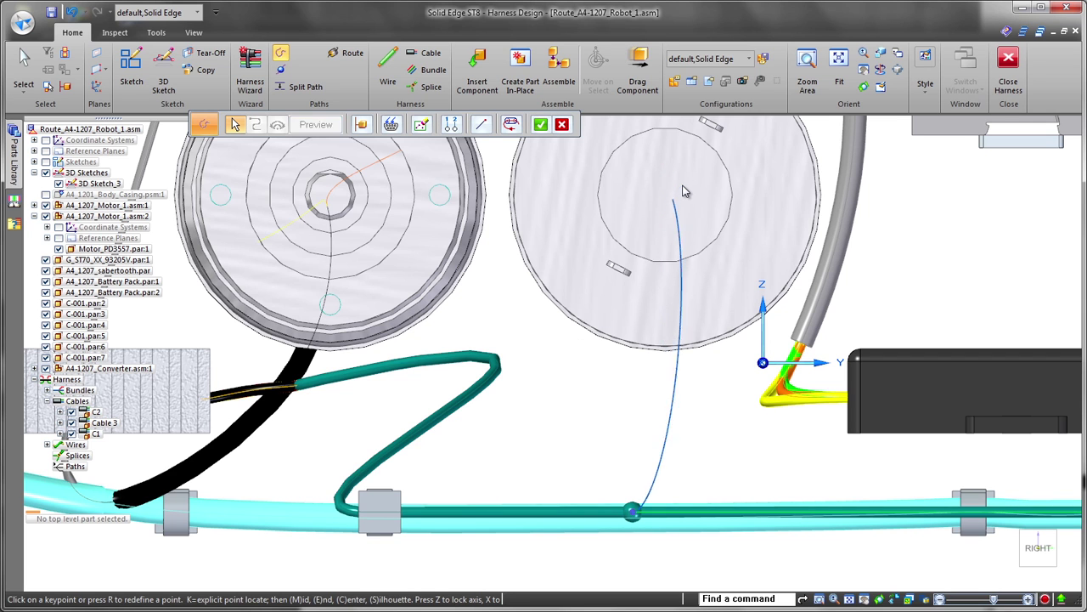
Step: Move the new path's upper edit point along X toward the second motor's terminal end and finish the path
{"action": "middle_click_drag", "start_coordinate": [708, 442], "coordinate": [956, 495]}
{"action": "scroll", "coordinate": [956, 499], "scroll_direction": "down", "scroll_amount": 3}
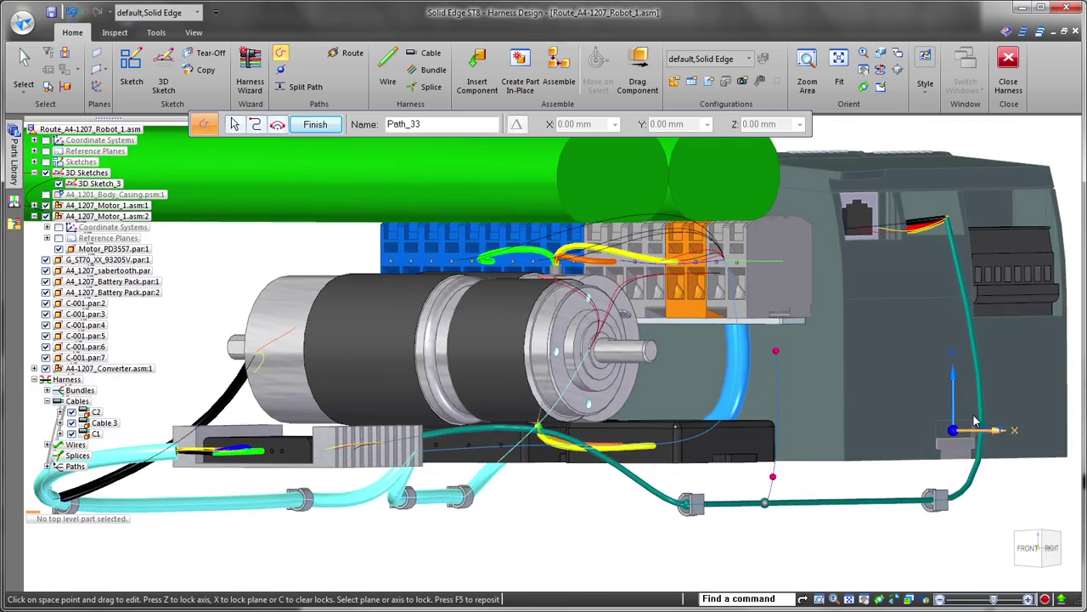
{"action": "left_click", "coordinate": [974, 415]}
{"action": "middle_click_drag", "start_coordinate": [974, 425], "coordinate": [940, 533]}
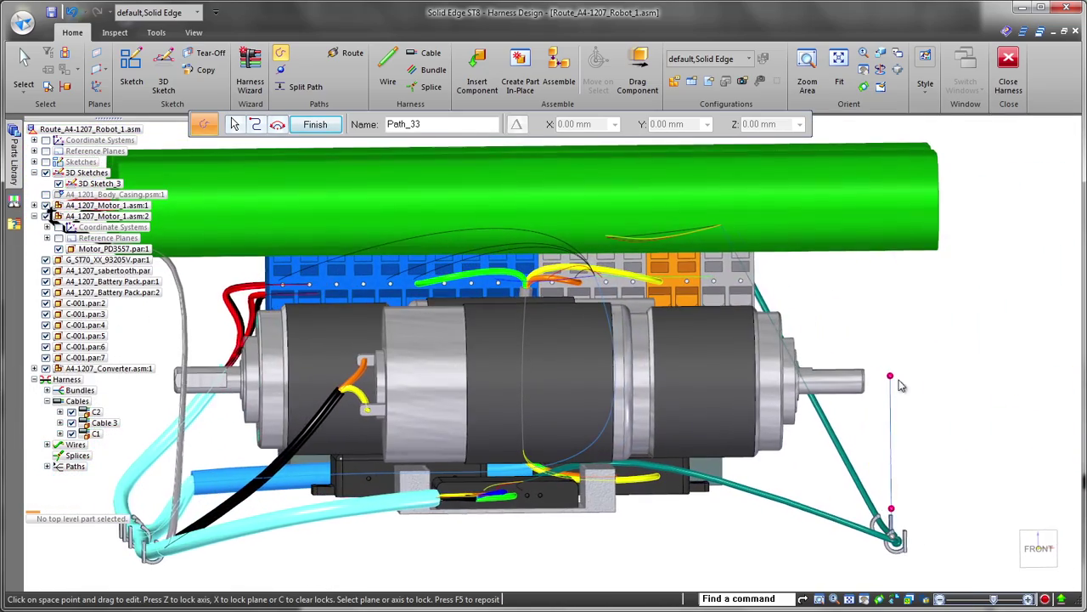
{"action": "left_click", "coordinate": [733, 386]}
Step: Draw a second path from the clip C-001.par:2, passing beneath the finned controller to a point near its far end
{"action": "scroll", "coordinate": [987, 430], "scroll_direction": "down", "scroll_amount": 2}
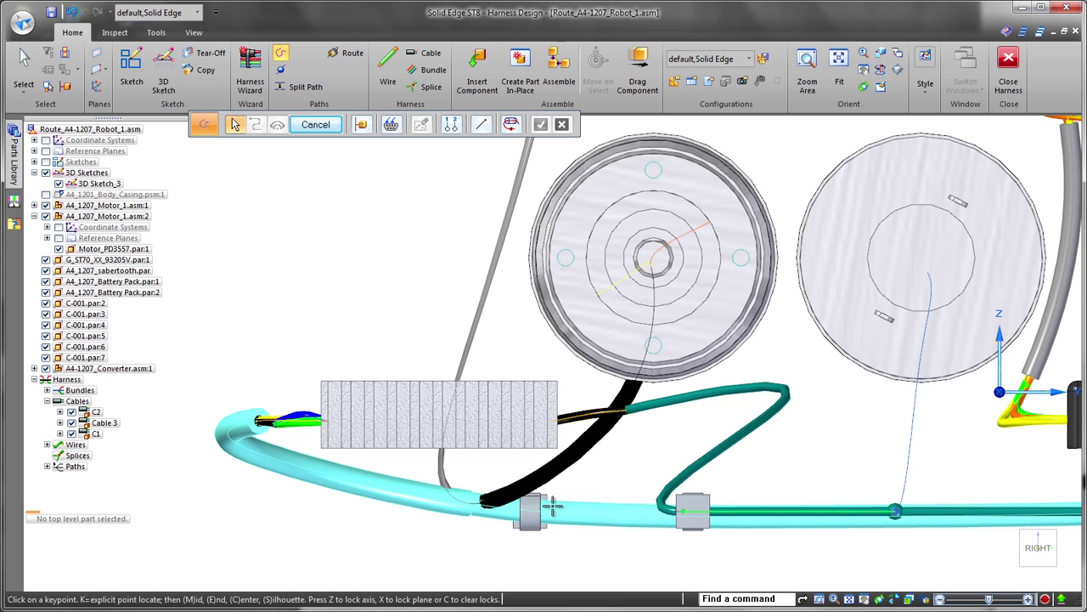
{"action": "left_click", "coordinate": [461, 514]}
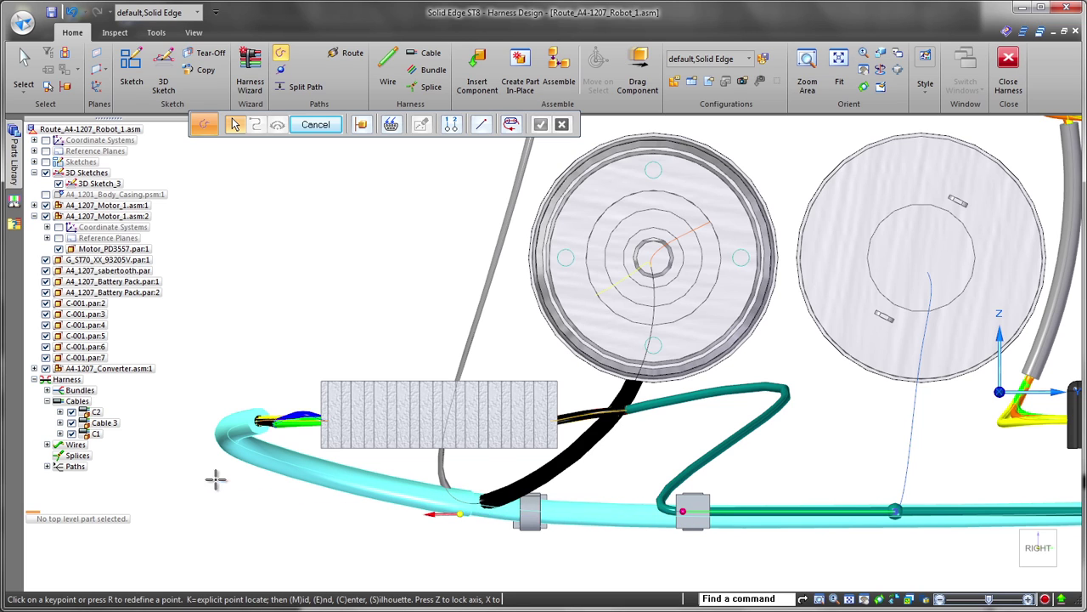
{"action": "left_click", "coordinate": [215, 480]}
{"action": "right_click", "coordinate": [297, 379]}
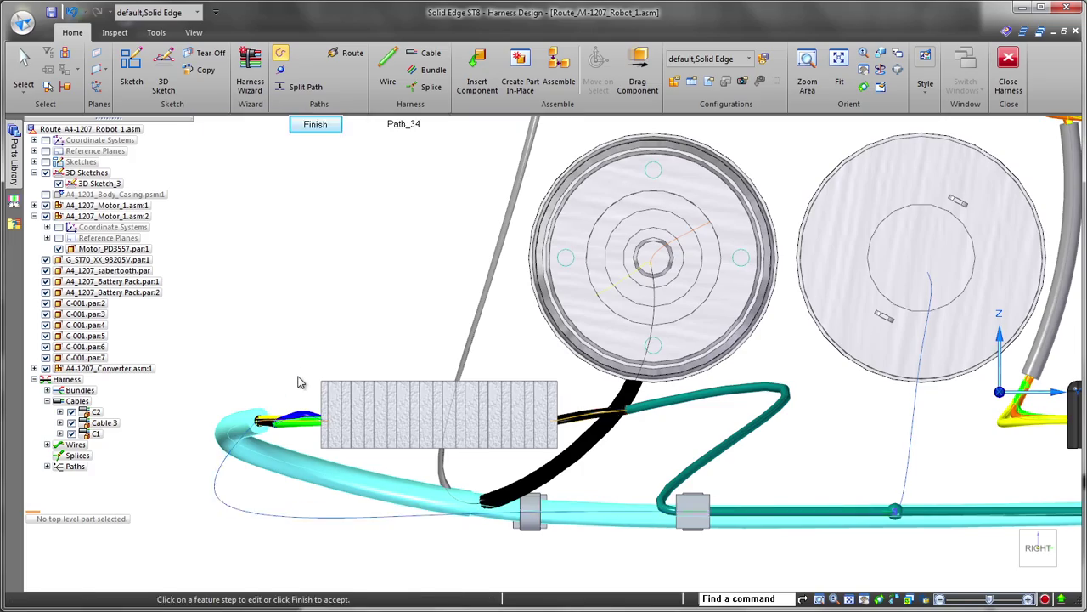
Step: Adjust the second path's edit points in the front view toward the clips and the finned controller, and finish the path
{"action": "middle_click_drag", "start_coordinate": [301, 381], "coordinate": [823, 457]}
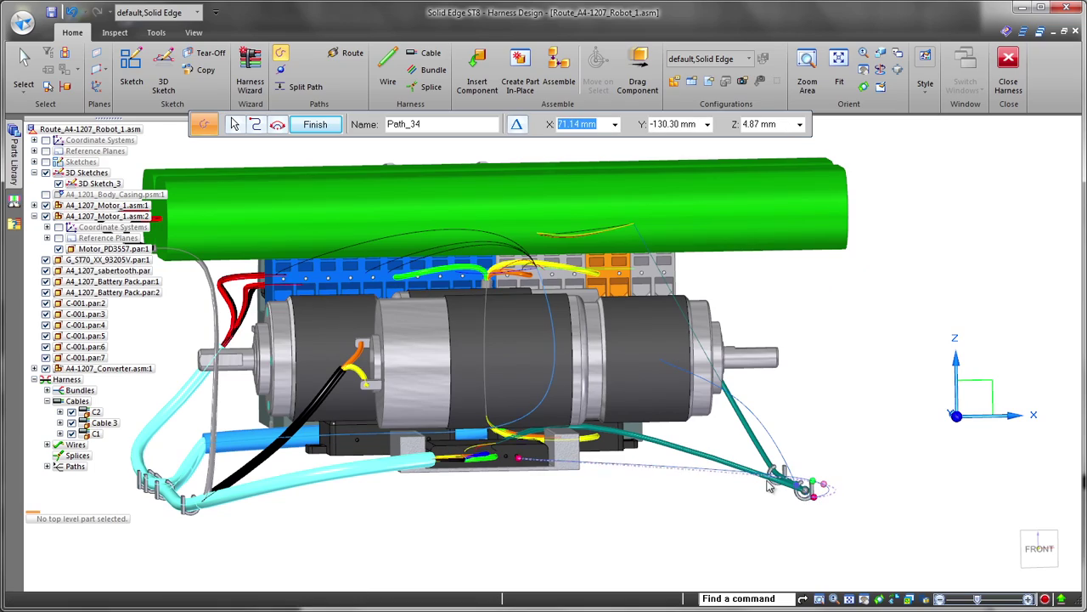
{"action": "middle_click_drag", "start_coordinate": [660, 511], "coordinate": [562, 561]}
{"action": "right_click", "coordinate": [226, 536]}
{"action": "key", "text": "Escape"}
Step: Start a wire and display the connector information for the terminals on the second motor's end face
{"action": "scroll", "coordinate": [562, 561], "scroll_direction": "up", "scroll_amount": 3}
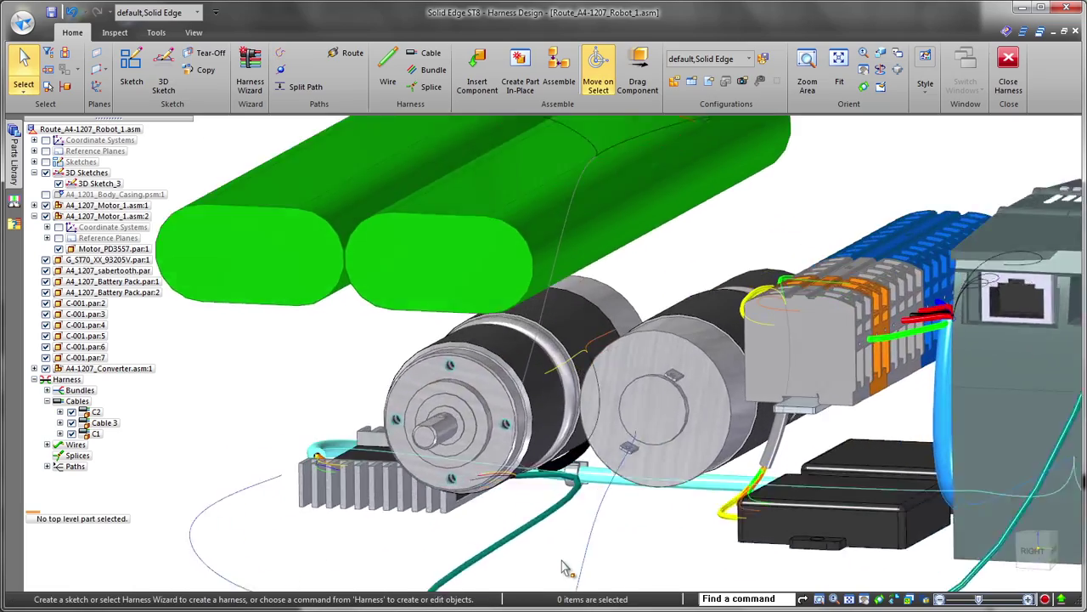
{"action": "left_click", "coordinate": [388, 68]}
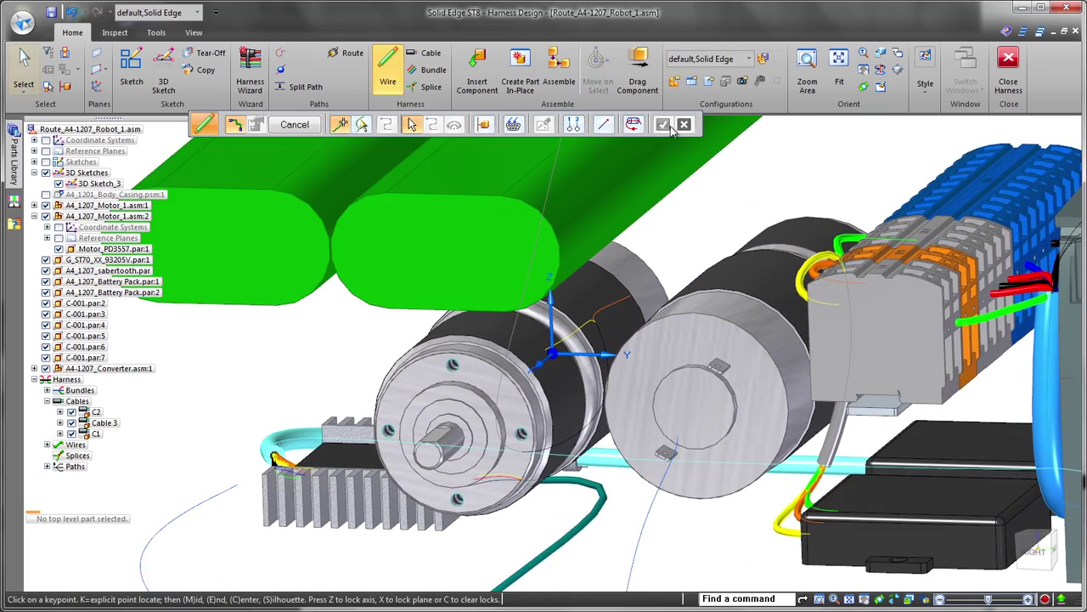
{"action": "scroll", "coordinate": [813, 156], "scroll_direction": "up", "scroll_amount": 1}
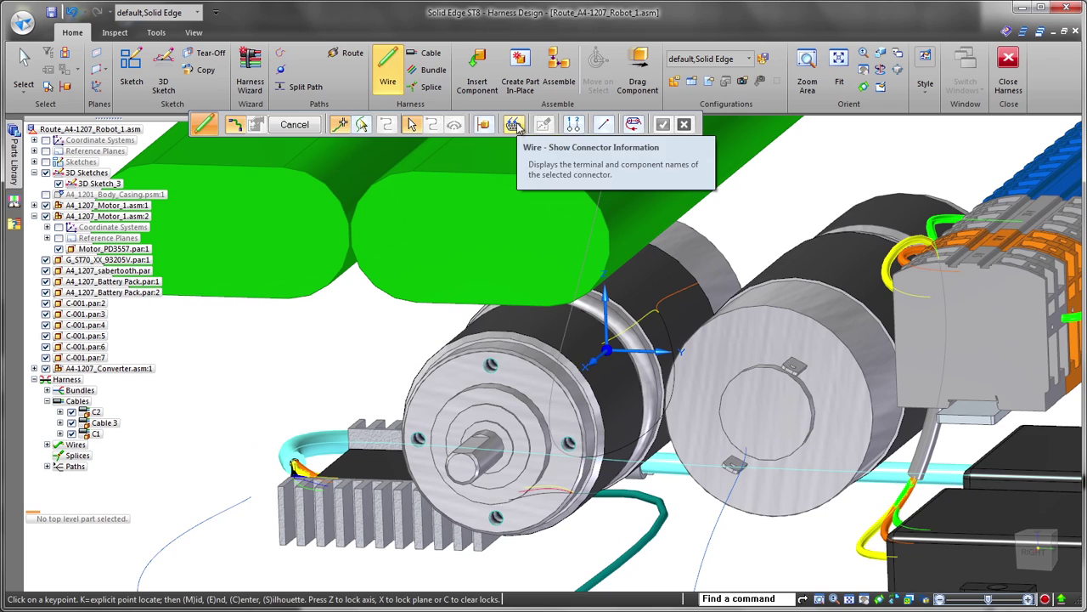
{"action": "left_click", "coordinate": [527, 124]}
{"action": "left_click", "coordinate": [819, 455]}
{"action": "scroll", "coordinate": [800, 568], "scroll_direction": "up", "scroll_amount": 3}
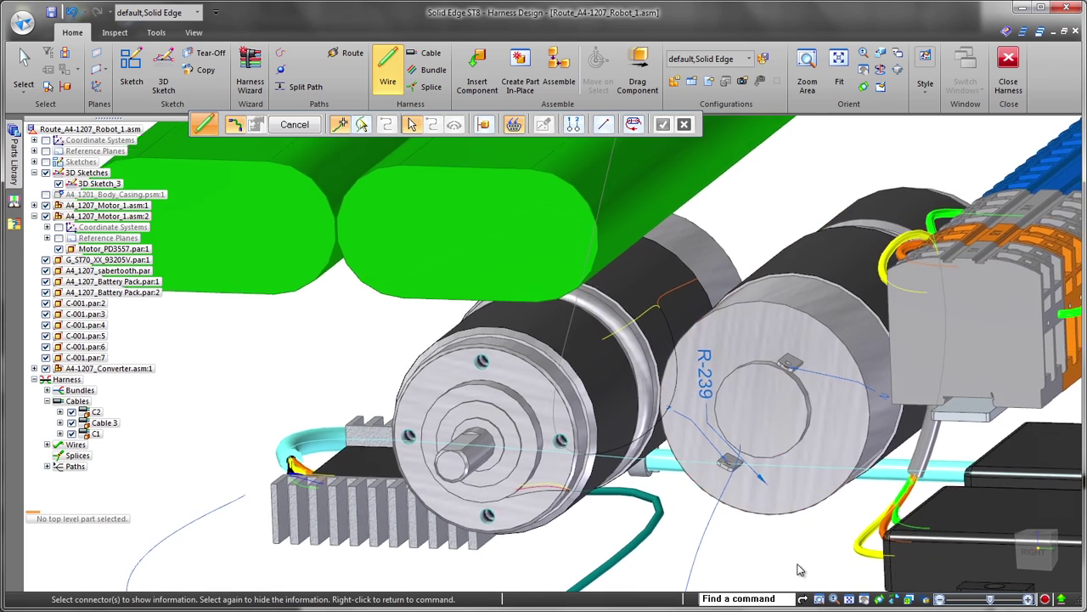
{"action": "right_click", "coordinate": [803, 562]}
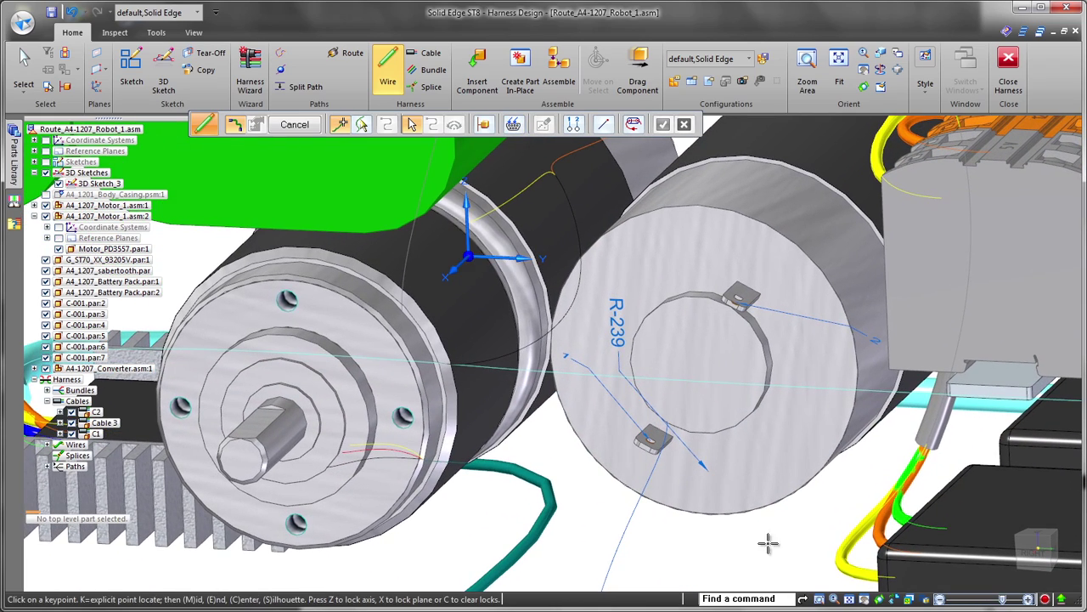
Step: Connect the second motor's lower terminal to a hole in the finned controller's end face with a wire
{"action": "left_click", "coordinate": [573, 124]}
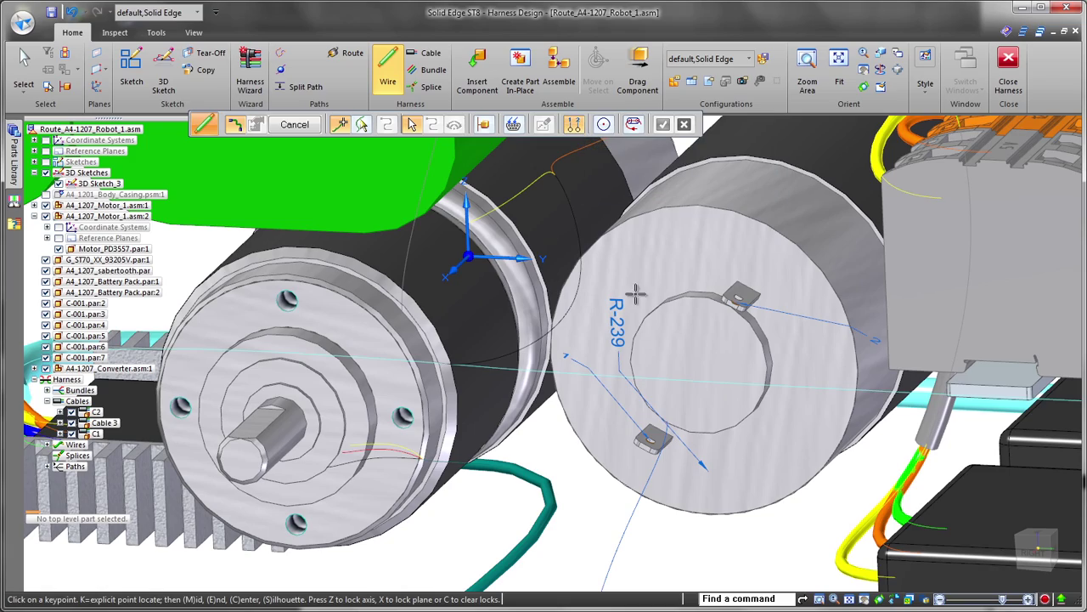
{"action": "left_click", "coordinate": [650, 440]}
{"action": "scroll", "coordinate": [650, 439], "scroll_direction": "down", "scroll_amount": 3}
{"action": "middle_click_drag", "start_coordinate": [651, 440], "coordinate": [578, 515]}
{"action": "scroll", "coordinate": [577, 515], "scroll_direction": "up", "scroll_amount": 4}
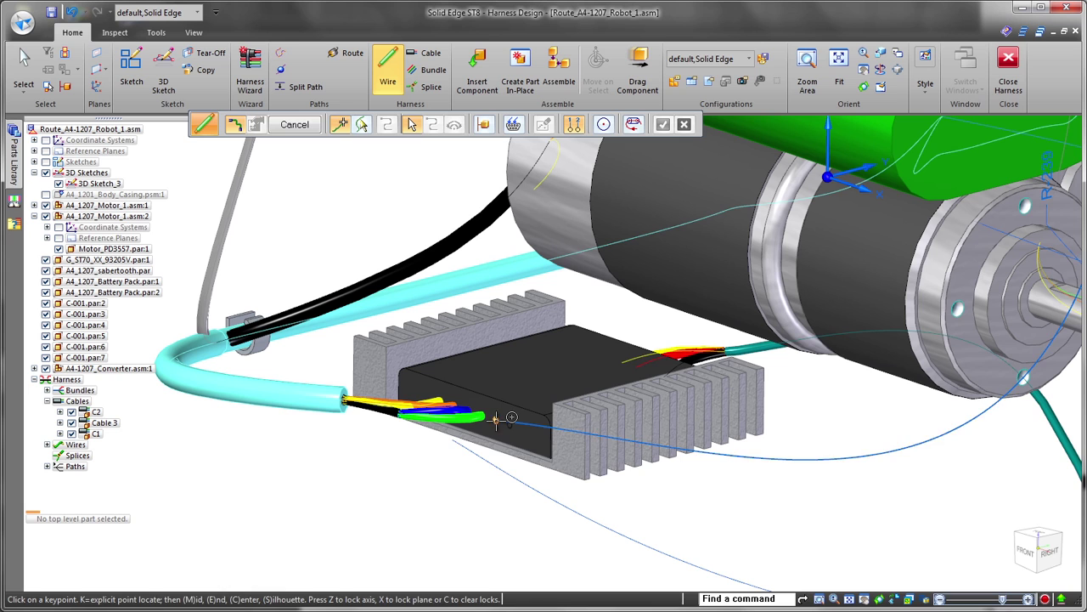
{"action": "left_click", "coordinate": [511, 416]}
{"action": "left_click", "coordinate": [499, 418]}
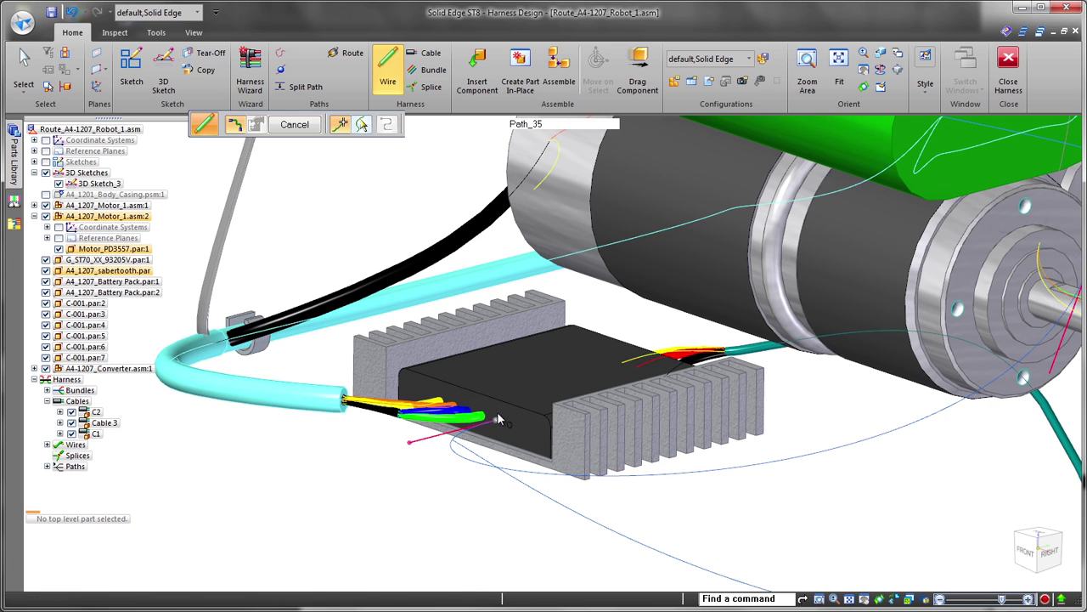
{"action": "right_click", "coordinate": [702, 535]}
Step: Reposition the wire's edit point beside the motor's lower terminal and finish the wire
{"action": "scroll", "coordinate": [701, 535], "scroll_direction": "down", "scroll_amount": 2}
{"action": "middle_click_drag", "start_coordinate": [702, 535], "coordinate": [738, 501]}
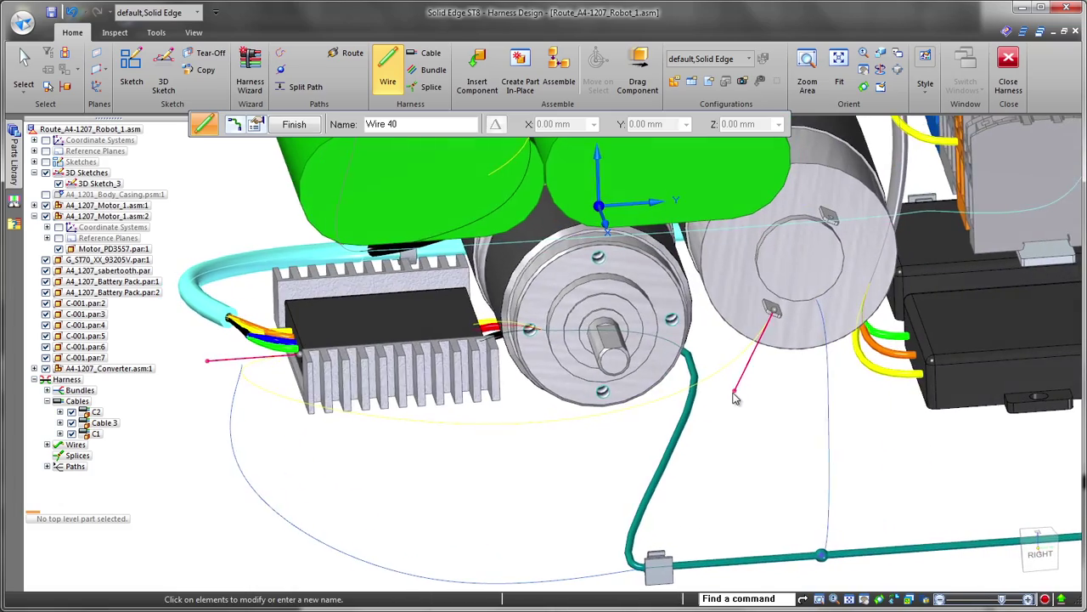
{"action": "left_click_drag", "start_coordinate": [735, 393], "coordinate": [779, 297]}
{"action": "right_click", "coordinate": [774, 420]}
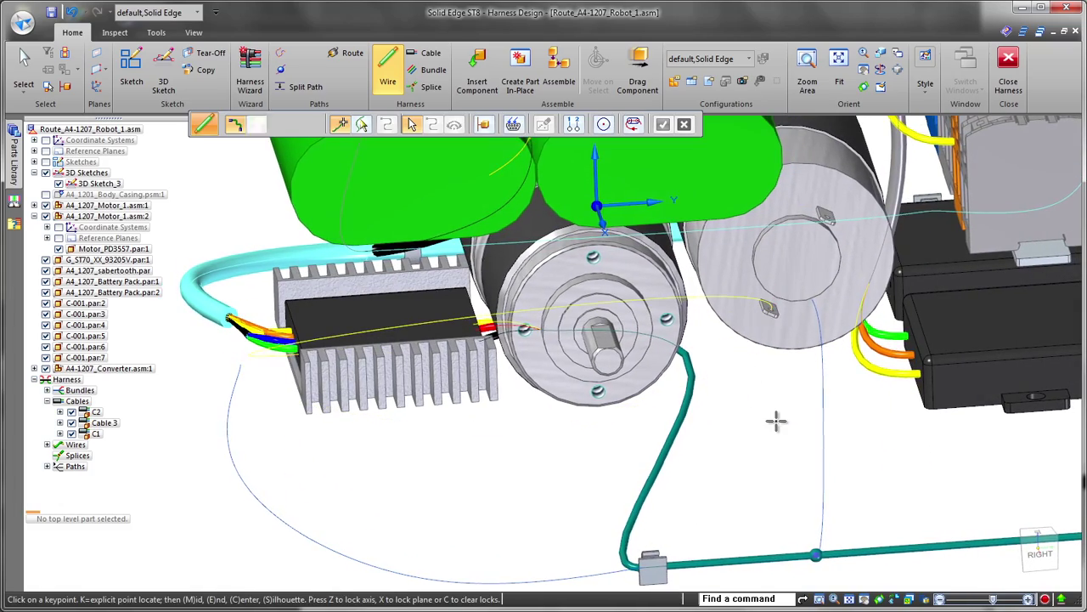
Step: Connect the second motor's upper terminal to the free hole beside the first wire's end on the controller with a second wire
{"action": "middle_click_drag", "start_coordinate": [777, 421], "coordinate": [851, 414]}
{"action": "scroll", "coordinate": [777, 419], "scroll_direction": "up", "scroll_amount": 2}
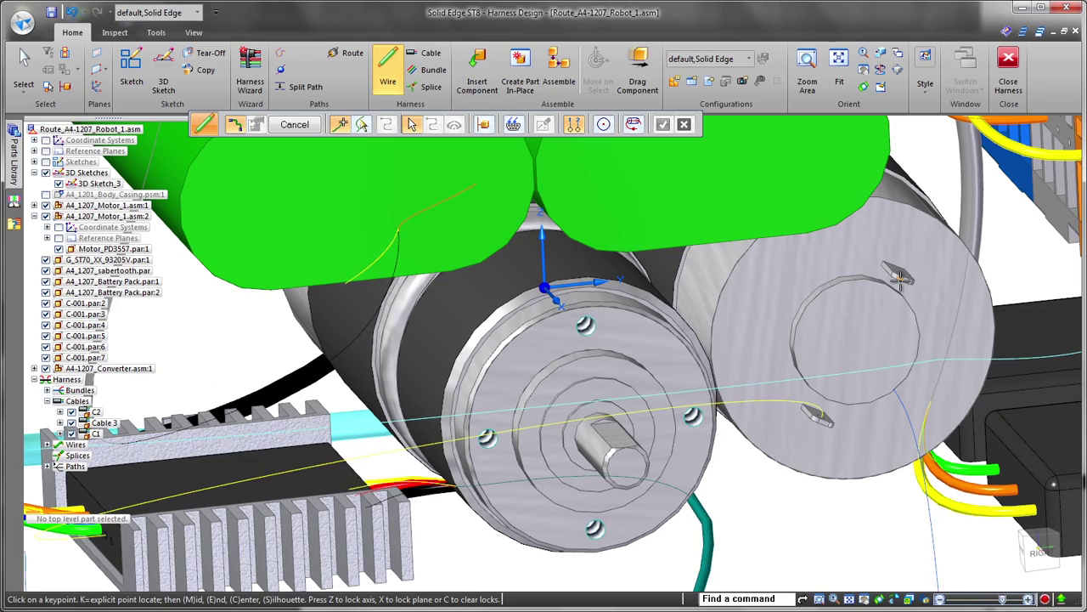
{"action": "middle_click_drag", "start_coordinate": [899, 276], "coordinate": [446, 425]}
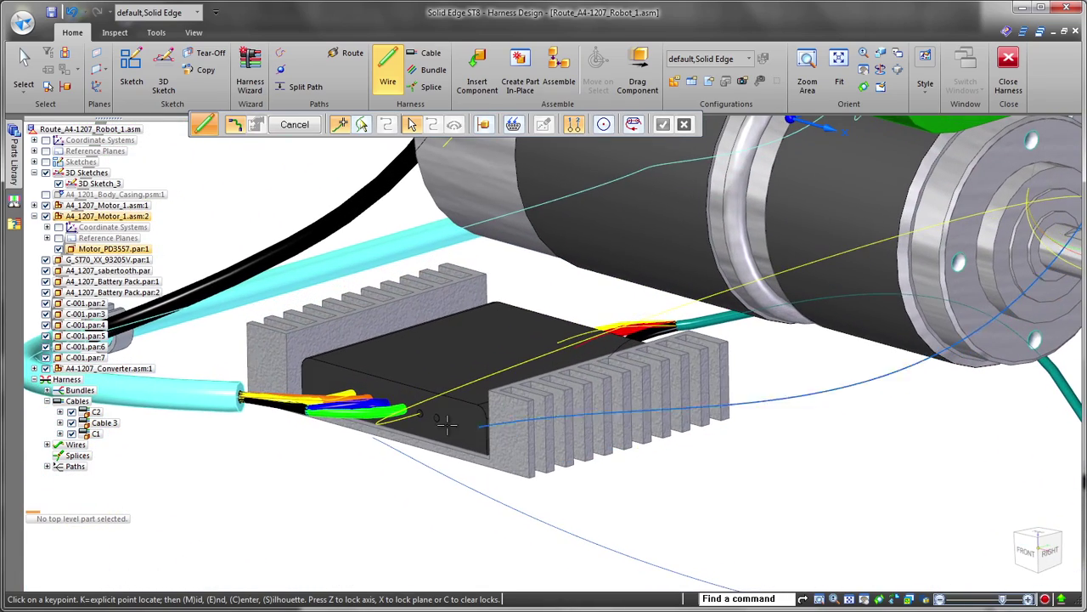
{"action": "left_click", "coordinate": [435, 416]}
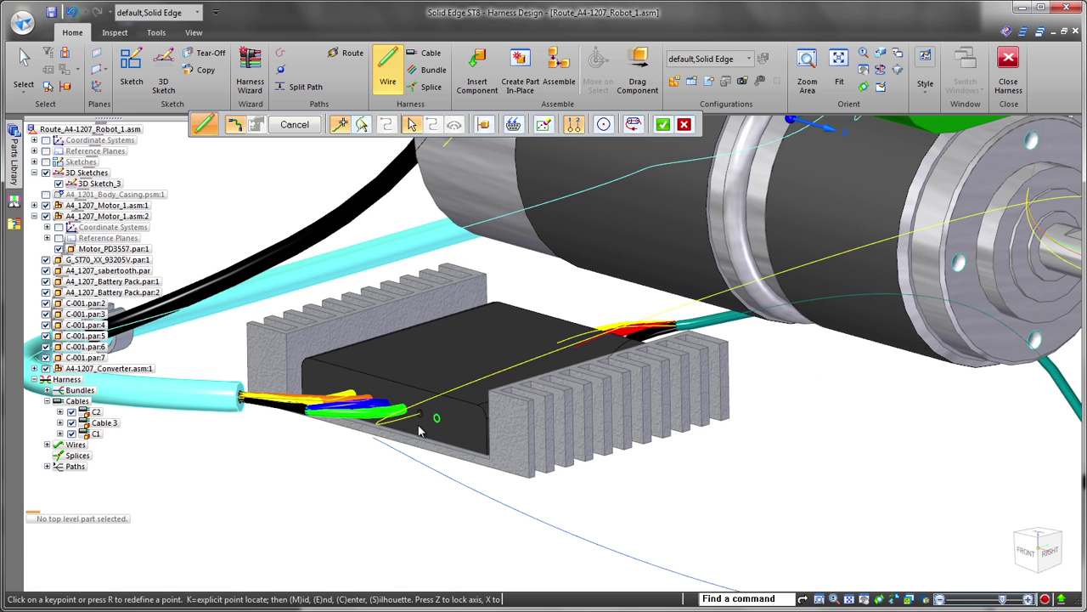
{"action": "right_click", "coordinate": [418, 424]}
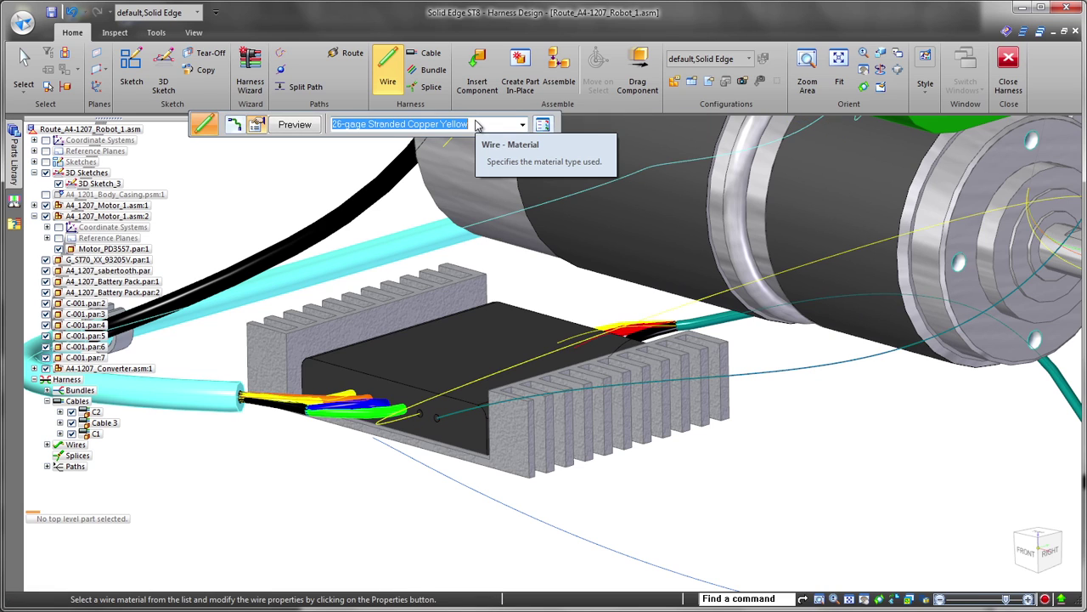
{"action": "right_click", "coordinate": [446, 388]}
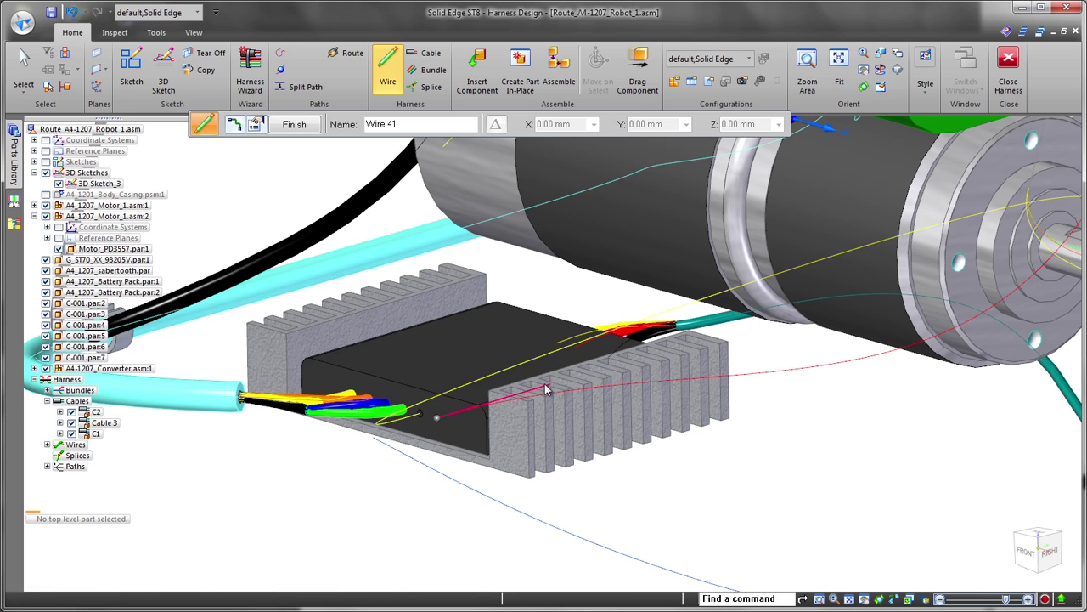
Step: Reposition the second wire's edit point beside the motor's upper terminal and finish the wire
{"action": "middle_click_drag", "start_coordinate": [410, 437], "coordinate": [732, 280]}
{"action": "left_click_drag", "start_coordinate": [732, 278], "coordinate": [741, 257]}
{"action": "middle_click_drag", "start_coordinate": [733, 306], "coordinate": [711, 490]}
{"action": "right_click", "coordinate": [711, 489]}
{"action": "right_click", "coordinate": [711, 487]}
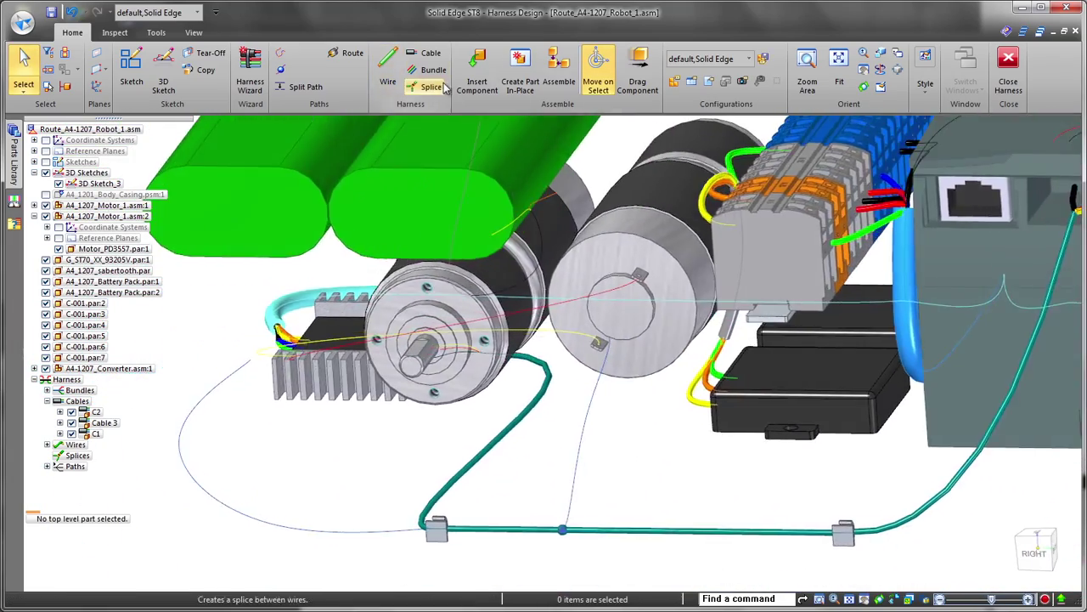
Step: Start a bundle and select the two new wires running between the second motor and the controller
{"action": "left_click", "coordinate": [433, 70]}
{"action": "scroll", "coordinate": [599, 243], "scroll_direction": "up", "scroll_amount": 5}
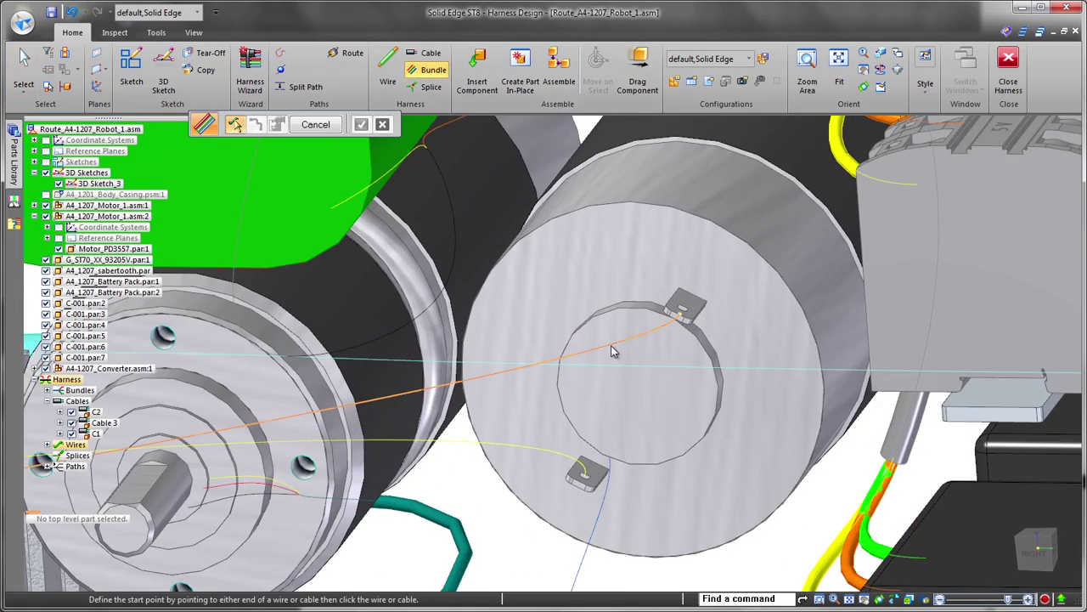
{"action": "left_click", "coordinate": [562, 457]}
{"action": "middle_click_drag", "start_coordinate": [565, 551], "coordinate": [550, 459]}
{"action": "scroll", "coordinate": [551, 459], "scroll_direction": "down", "scroll_amount": 1}
{"action": "right_click", "coordinate": [550, 459]}
Step: Route the bundle along the branch from the second motor, the cable path to the clip, and the path to the controller
{"action": "scroll", "coordinate": [600, 321], "scroll_direction": "down", "scroll_amount": 3}
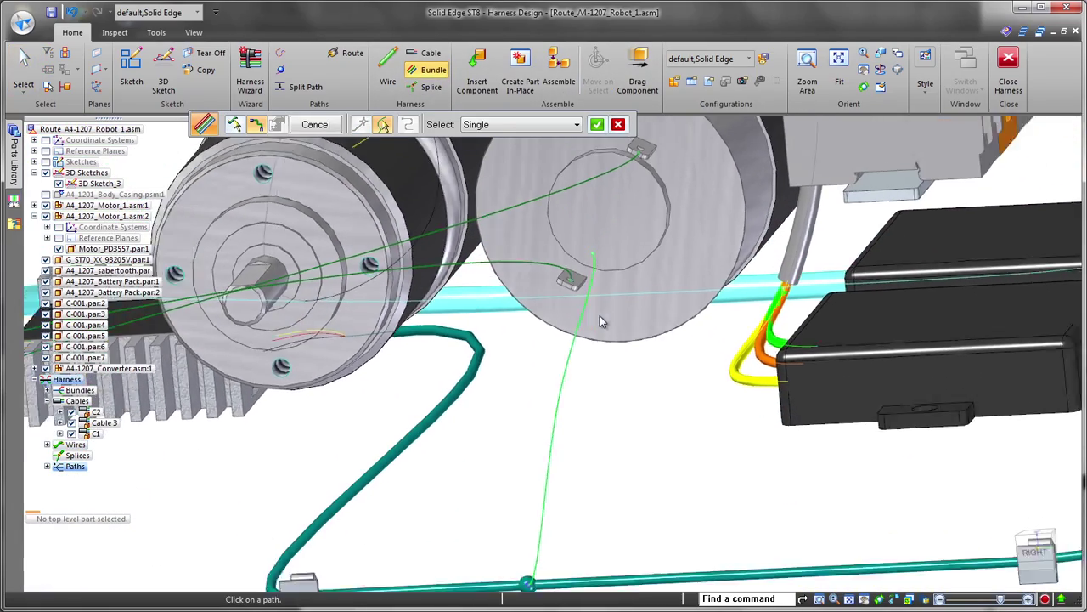
{"action": "left_click", "coordinate": [403, 490]}
{"action": "left_click", "coordinate": [287, 493]}
{"action": "scroll", "coordinate": [552, 548], "scroll_direction": "down", "scroll_amount": 3}
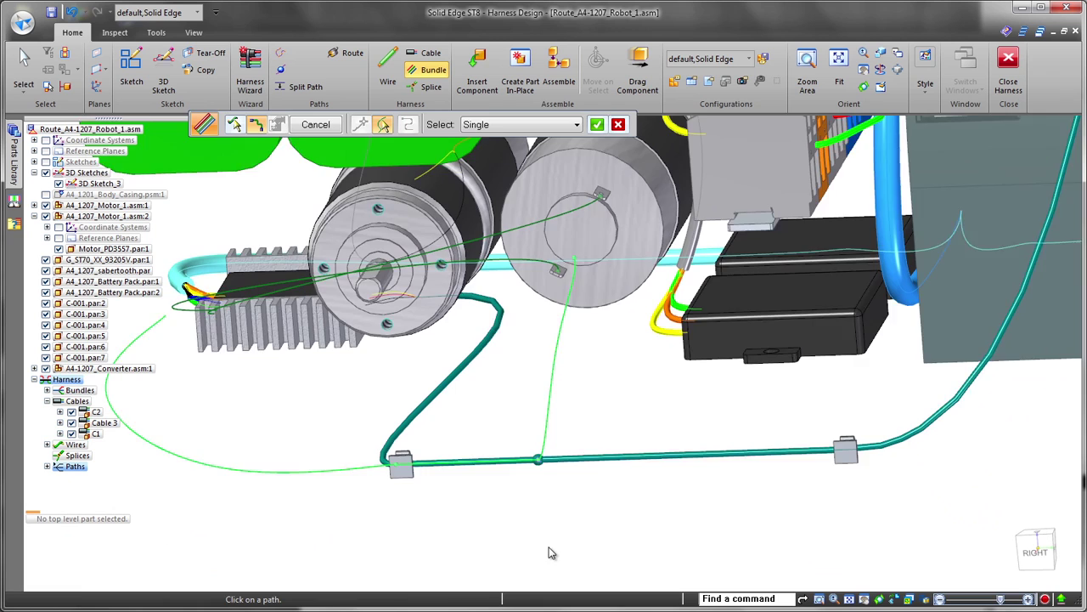
{"action": "right_click", "coordinate": [350, 539]}
Step: Set the bundle's color to Dk Gray in its properties and finish the bundle
{"action": "left_click", "coordinate": [563, 124]}
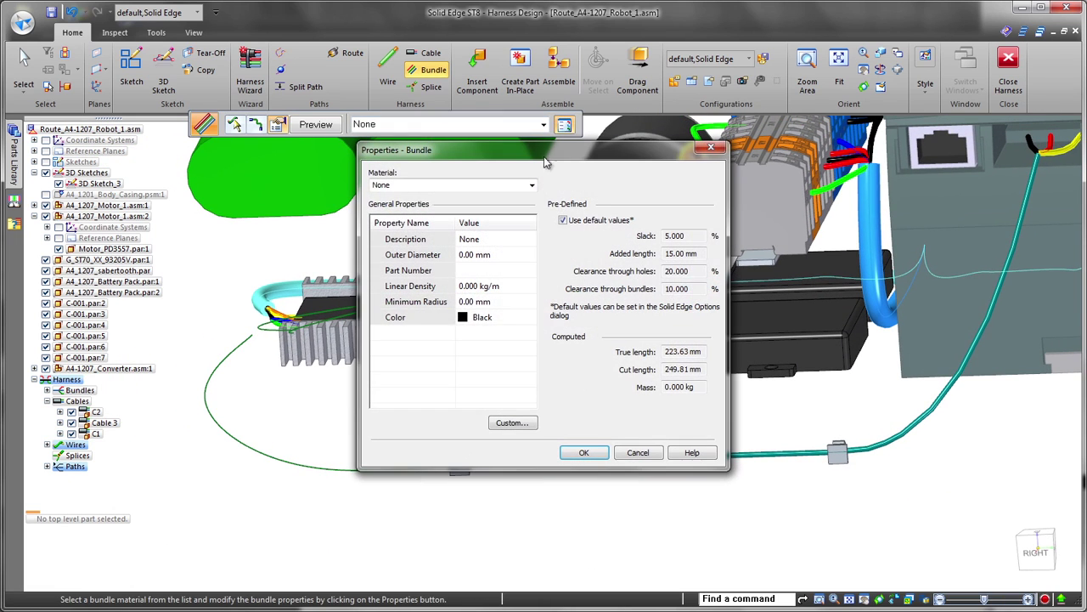
{"action": "left_click", "coordinate": [529, 318]}
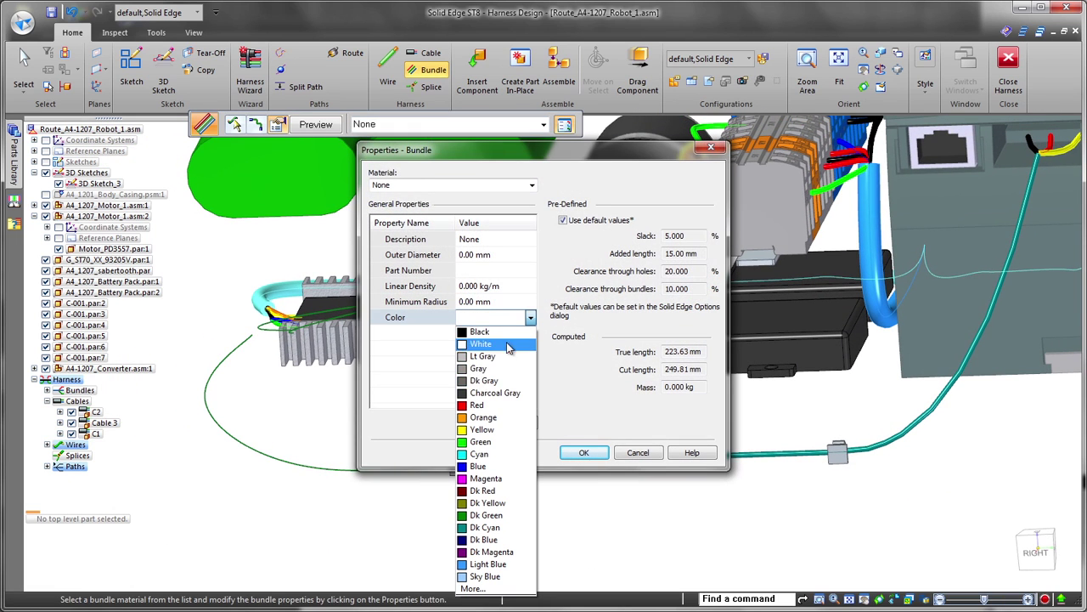
{"action": "left_click", "coordinate": [486, 381]}
{"action": "left_click", "coordinate": [583, 452]}
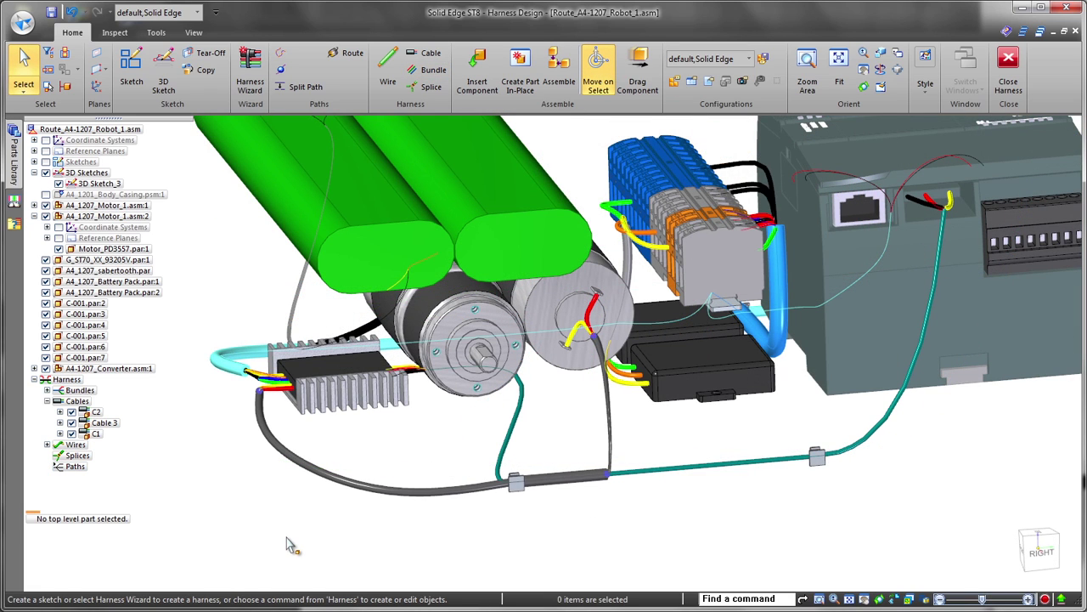
Step: Move the clip C-001.par:2 along the Y axis to a new position on the bundle
{"action": "left_click", "coordinate": [516, 482]}
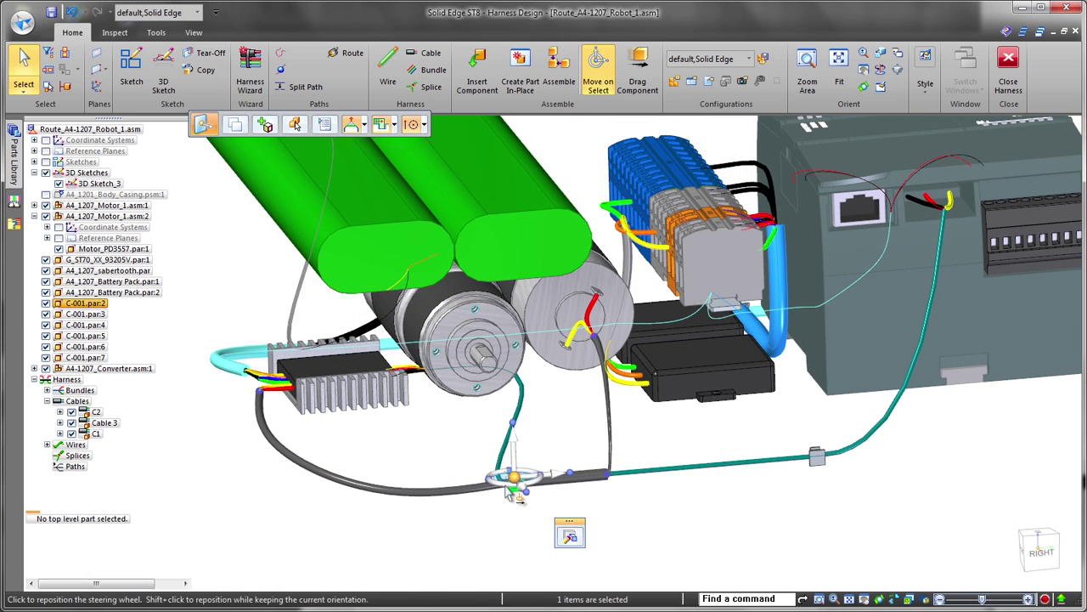
{"action": "left_click", "coordinate": [556, 480]}
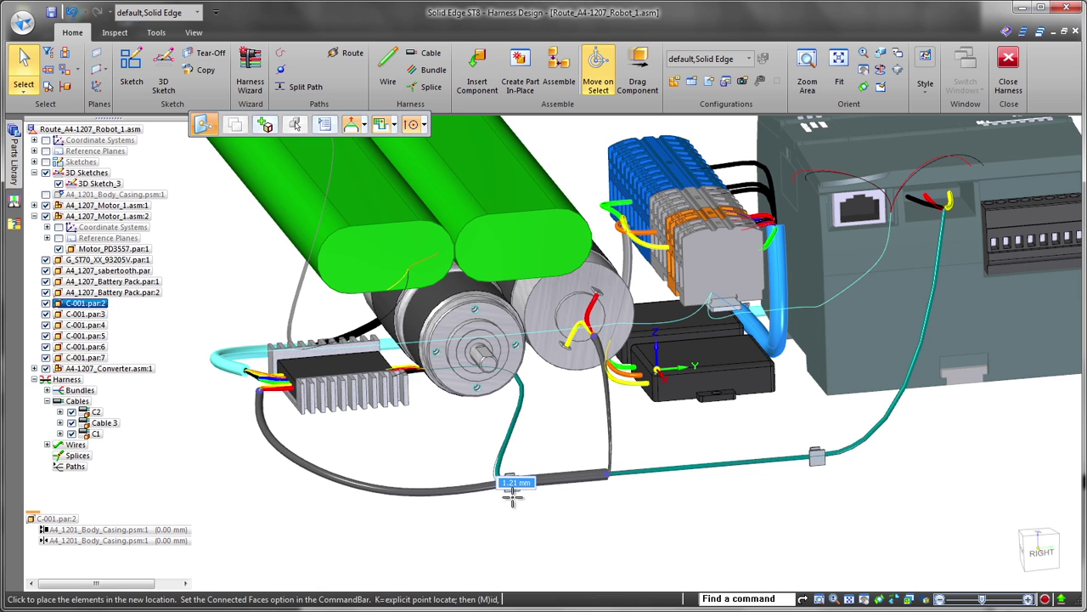
{"action": "left_click", "coordinate": [498, 510]}
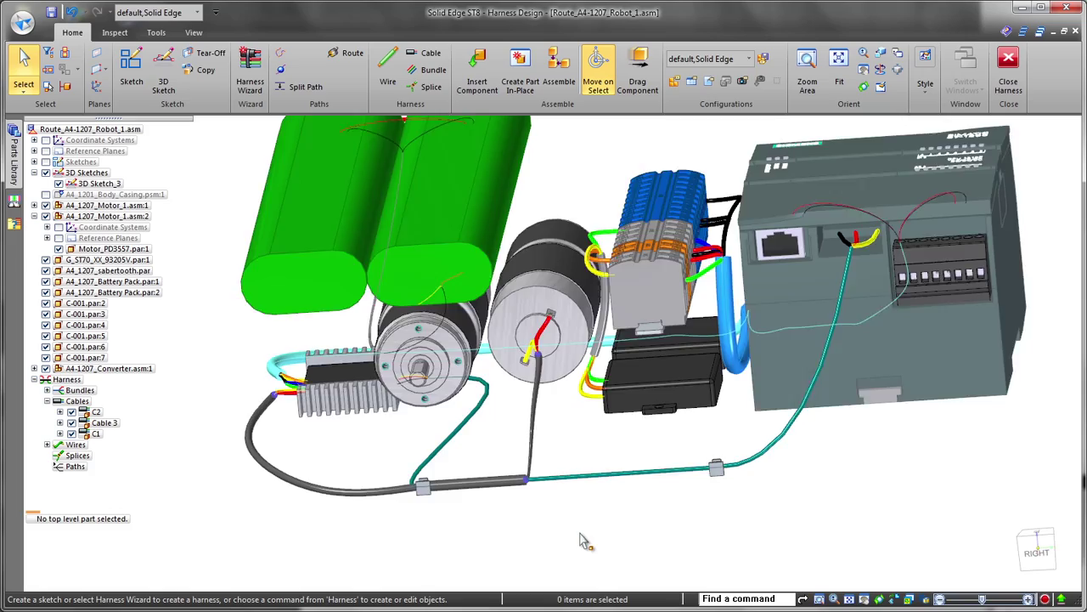
{"action": "middle_click_drag", "start_coordinate": [580, 533], "coordinate": [683, 535]}
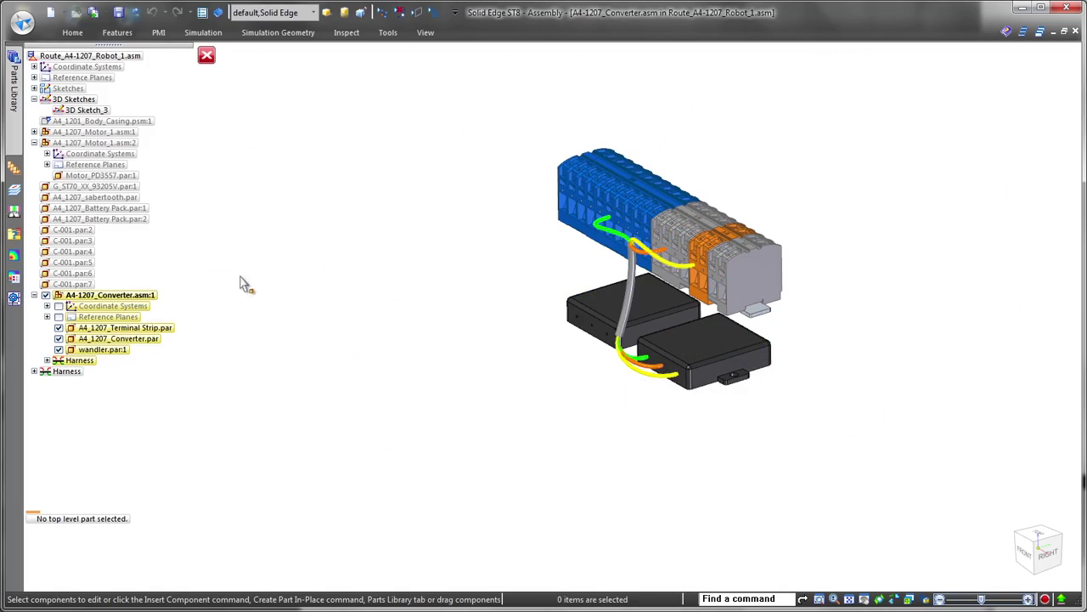
Step: Open the Harness environment for the A4-1207_Converter.asm subassembly
{"action": "left_click", "coordinate": [388, 34]}
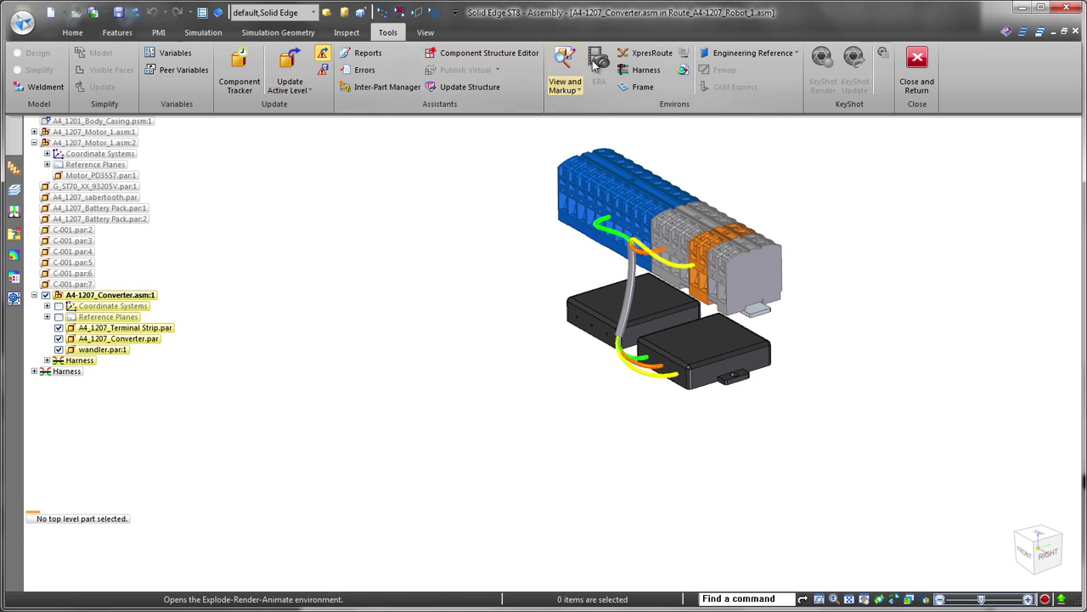
{"action": "left_click", "coordinate": [629, 71]}
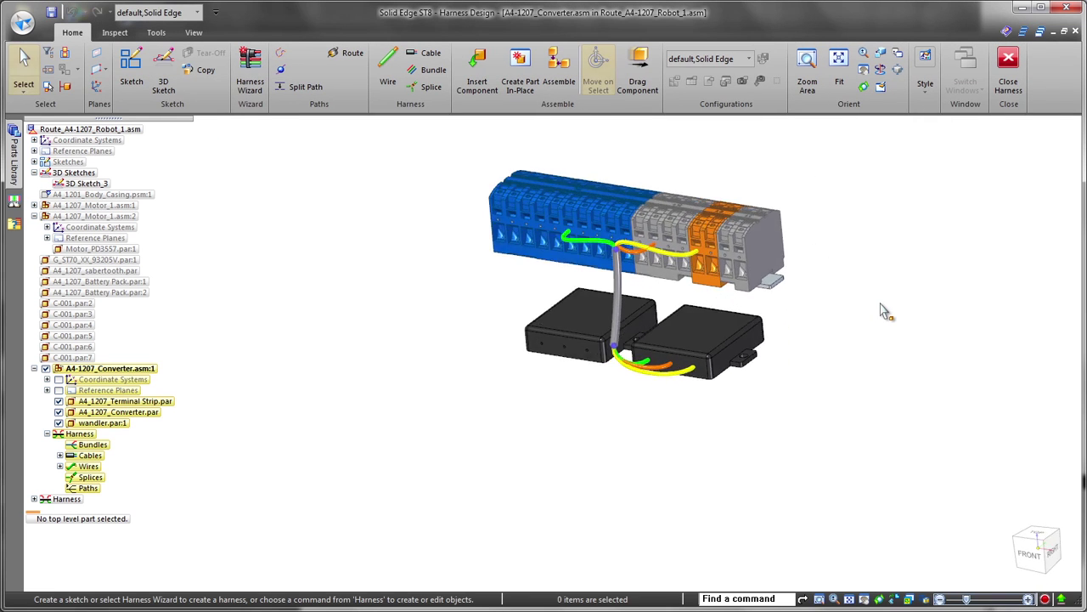
{"action": "key", "text": "ctrl+m"}
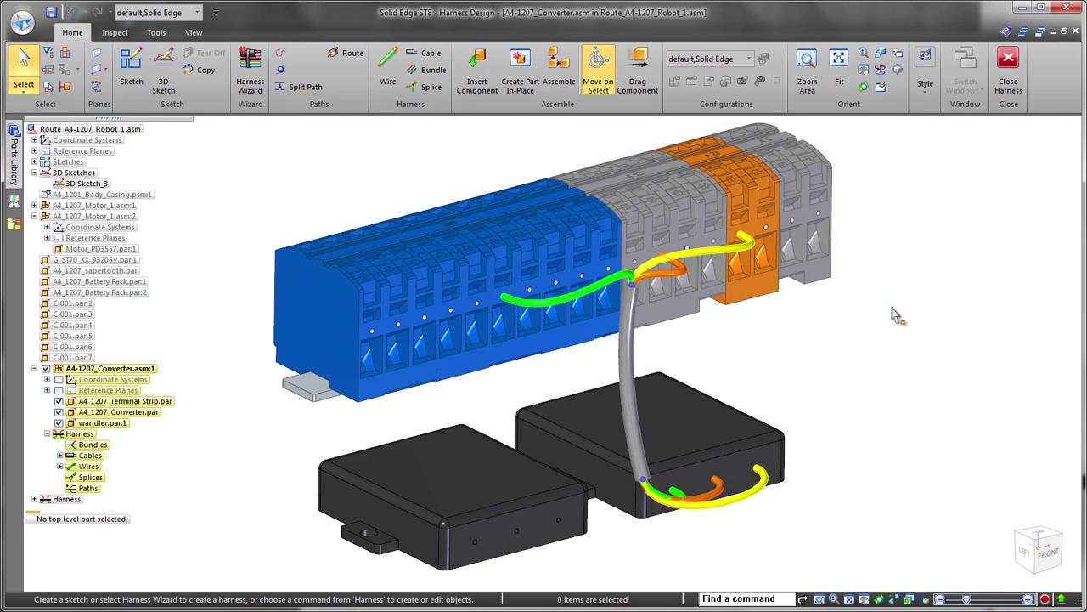
Step: Splice the wires at the gray cable's lower end with the Barrel Splice Nylon Blue material
{"action": "left_click", "coordinate": [431, 87]}
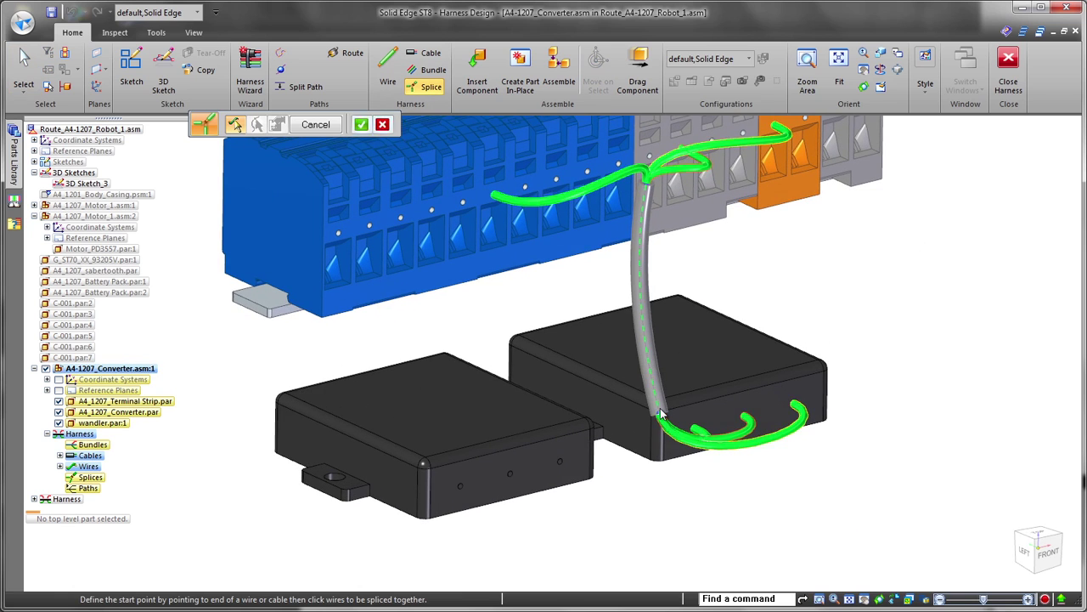
{"action": "left_click", "coordinate": [661, 414]}
{"action": "left_click", "coordinate": [543, 125]}
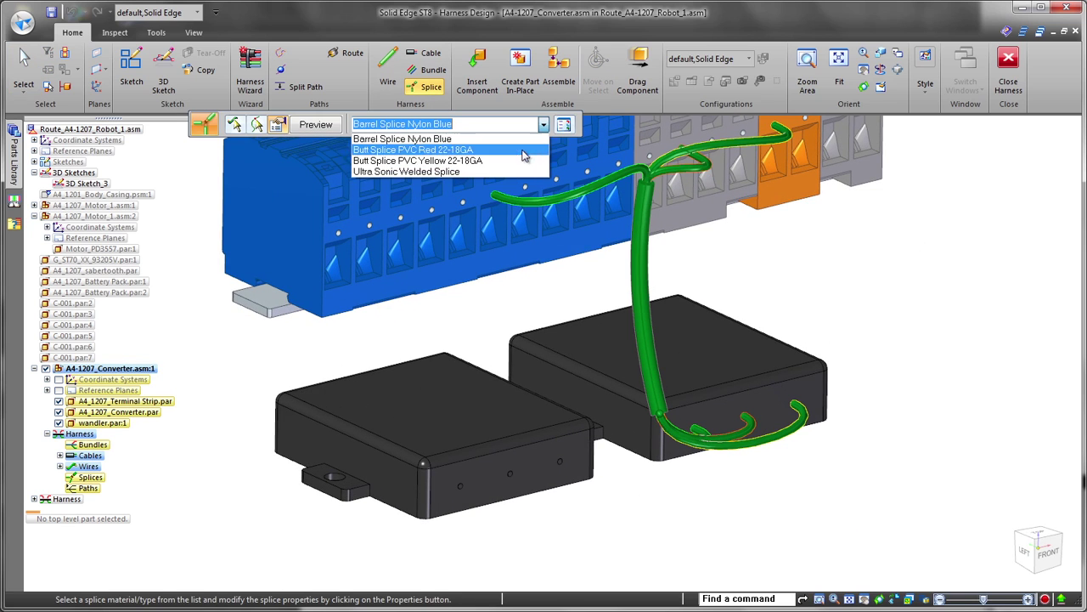
{"action": "left_click", "coordinate": [510, 141]}
{"action": "right_click", "coordinate": [867, 241]}
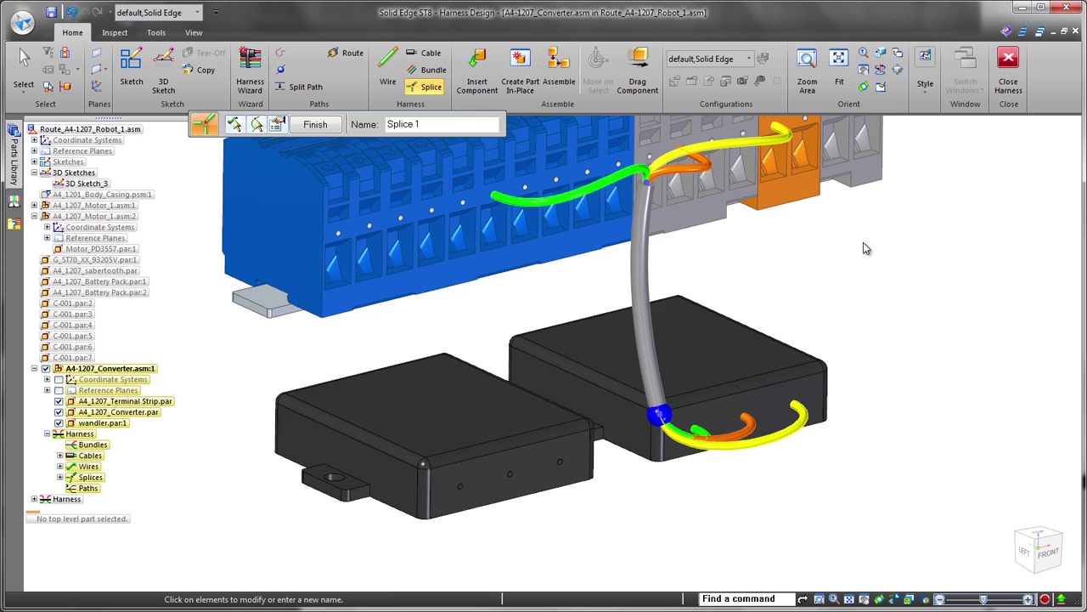
{"action": "right_click", "coordinate": [868, 240]}
{"action": "key", "text": "Escape"}
Step: Route a wire from the front converter's pin nearest the splice to the splice with 26-gage Stranded Copper Green material
{"action": "left_click", "coordinate": [388, 68]}
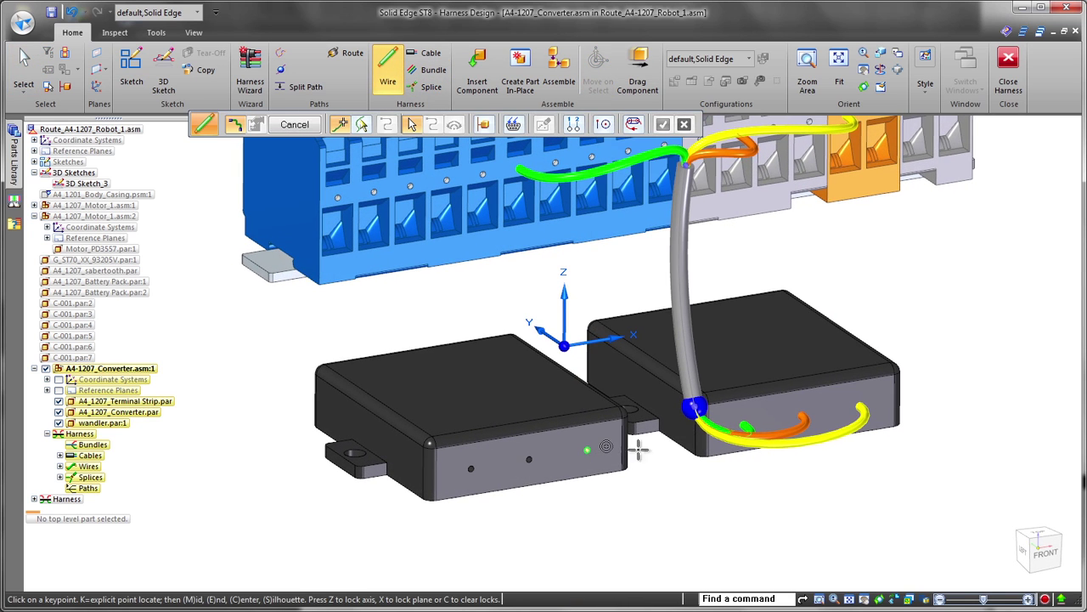
{"action": "left_click", "coordinate": [587, 450]}
{"action": "left_click", "coordinate": [694, 408]}
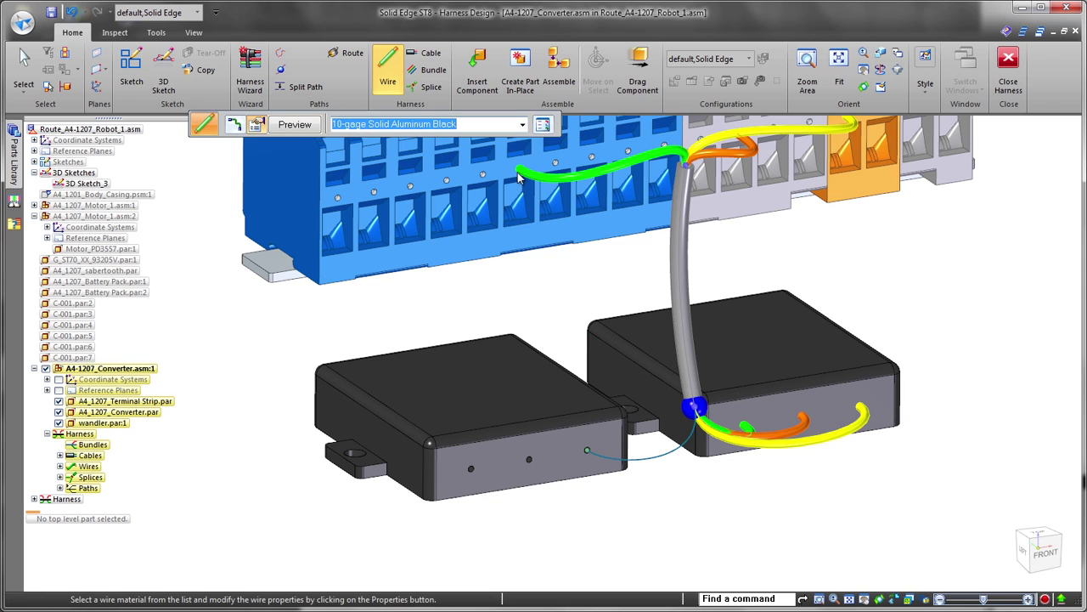
{"action": "left_click", "coordinate": [520, 125]}
{"action": "scroll", "coordinate": [501, 417], "scroll_direction": "down", "scroll_amount": 10}
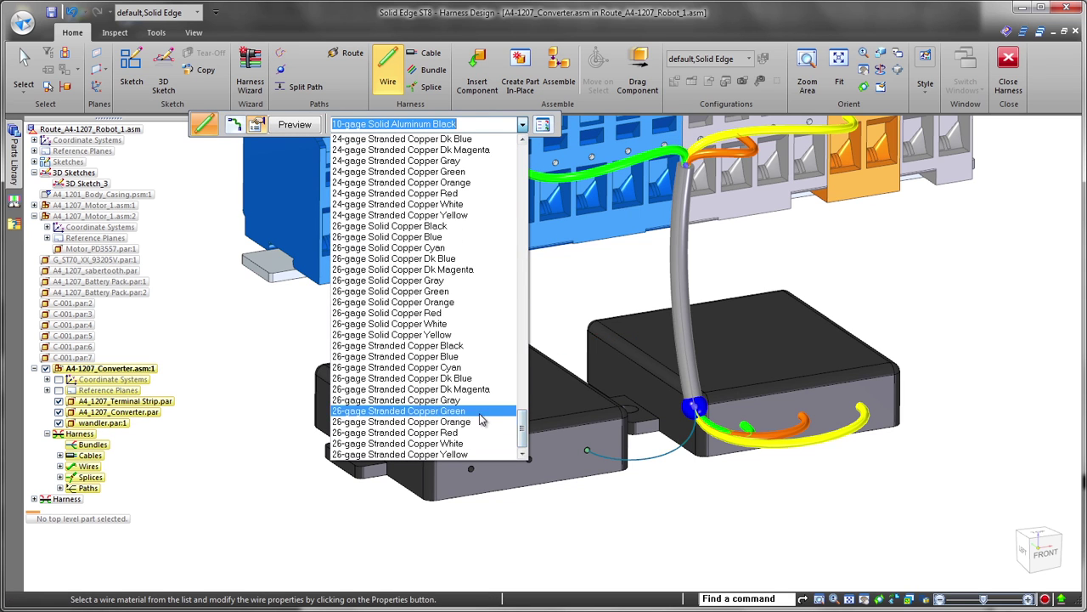
{"action": "left_click", "coordinate": [481, 417]}
{"action": "right_click", "coordinate": [646, 523]}
{"action": "right_click", "coordinate": [543, 497]}
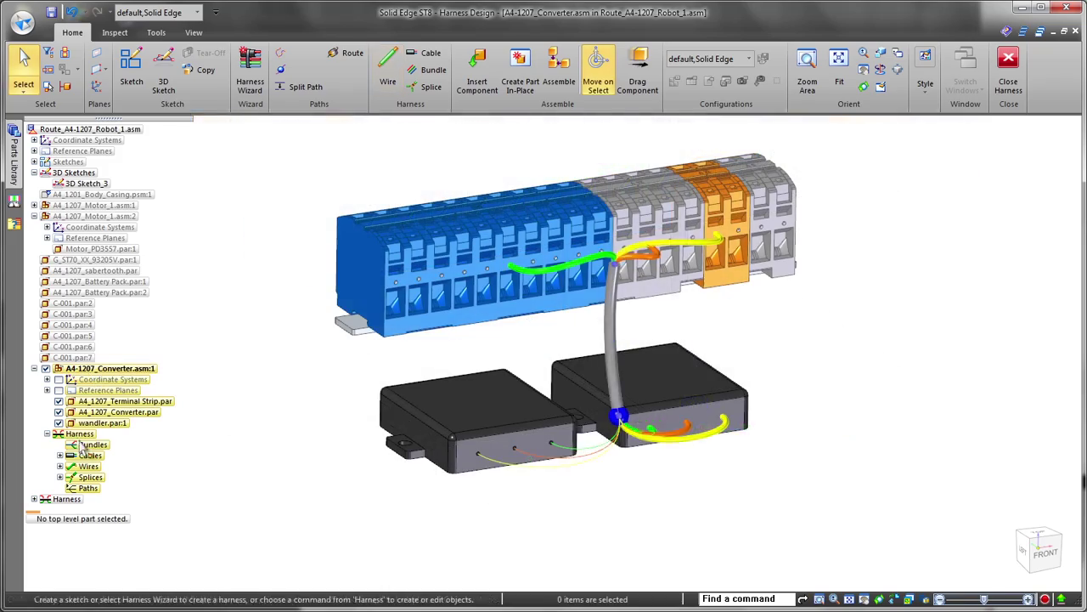
{"action": "right_click", "coordinate": [83, 434]}
{"action": "left_click", "coordinate": [153, 318]}
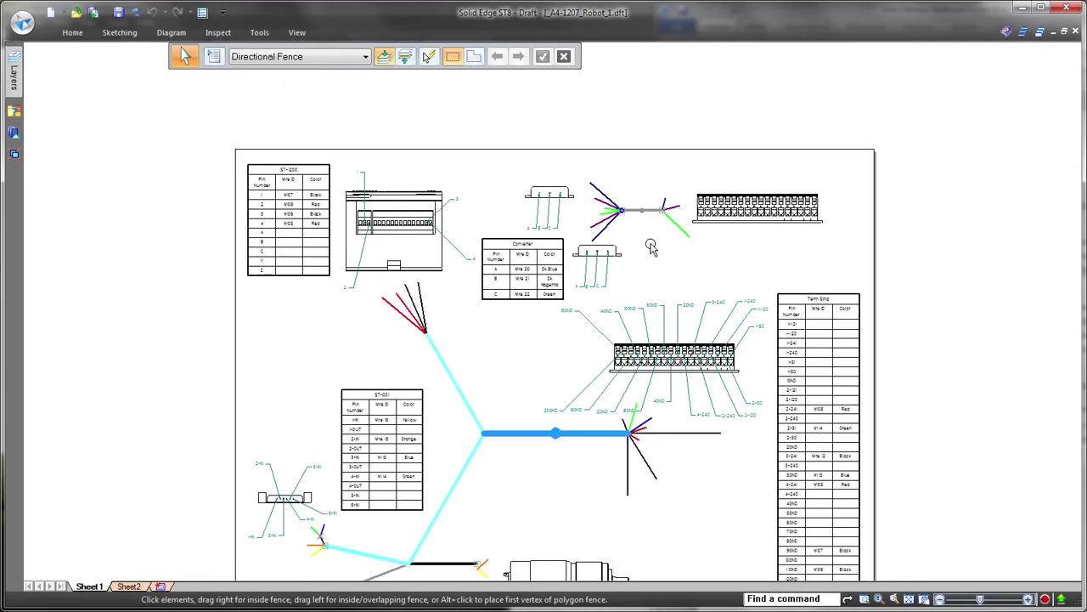
Step: Set up a callout for the converter harness view that shows the Wiring Harness Name value (%CE)
{"action": "scroll", "coordinate": [653, 221], "scroll_direction": "up", "scroll_amount": 5}
{"action": "middle_click_drag", "start_coordinate": [595, 337], "coordinate": [592, 375]}
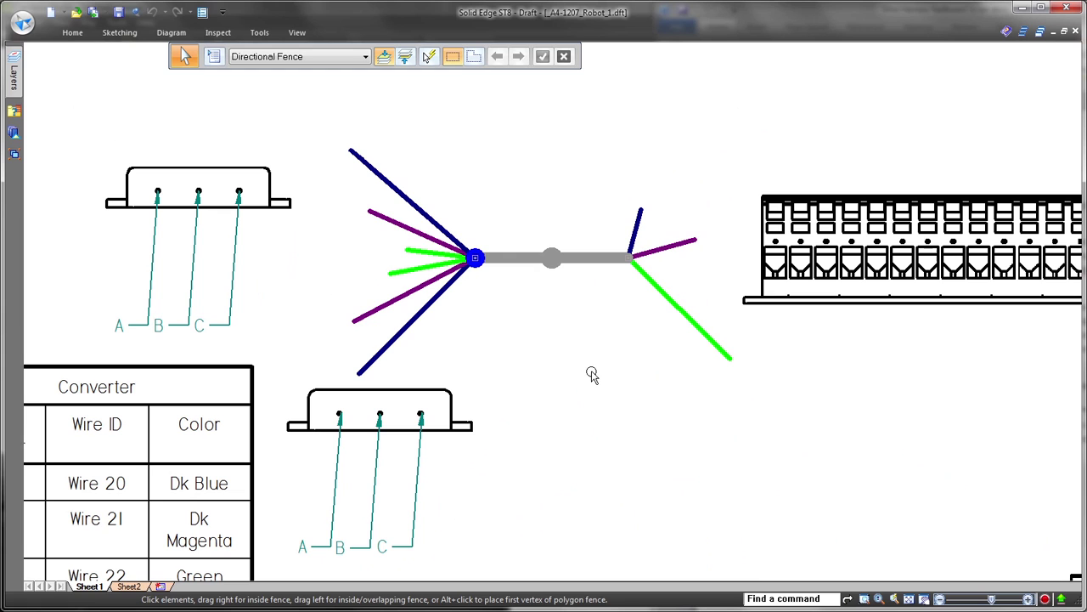
{"action": "left_click", "coordinate": [171, 33]}
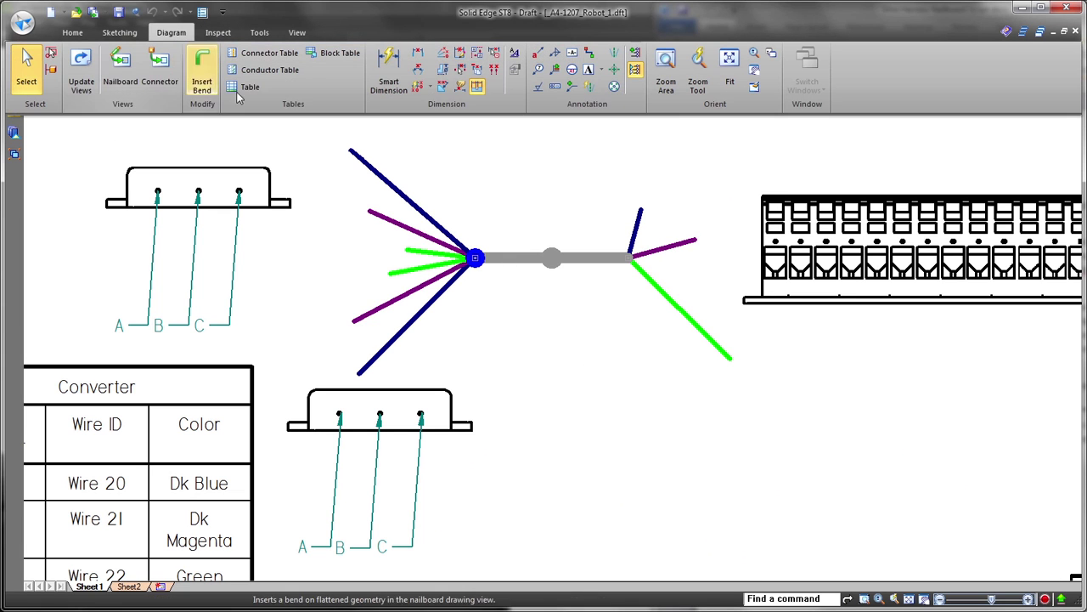
{"action": "left_click", "coordinate": [538, 62]}
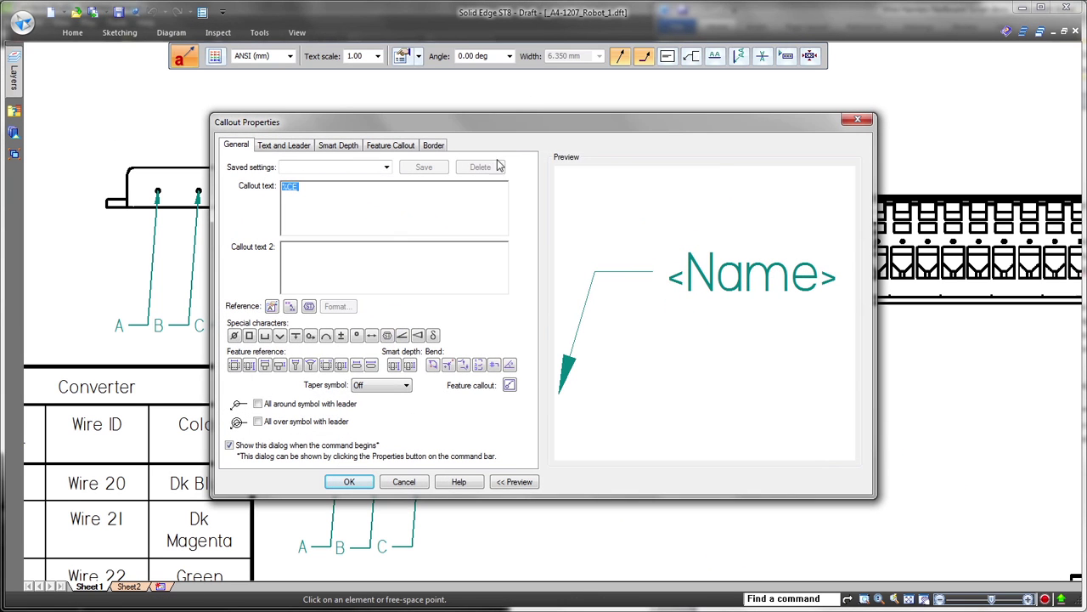
{"action": "left_click", "coordinate": [309, 306]}
{"action": "left_click", "coordinate": [521, 268]}
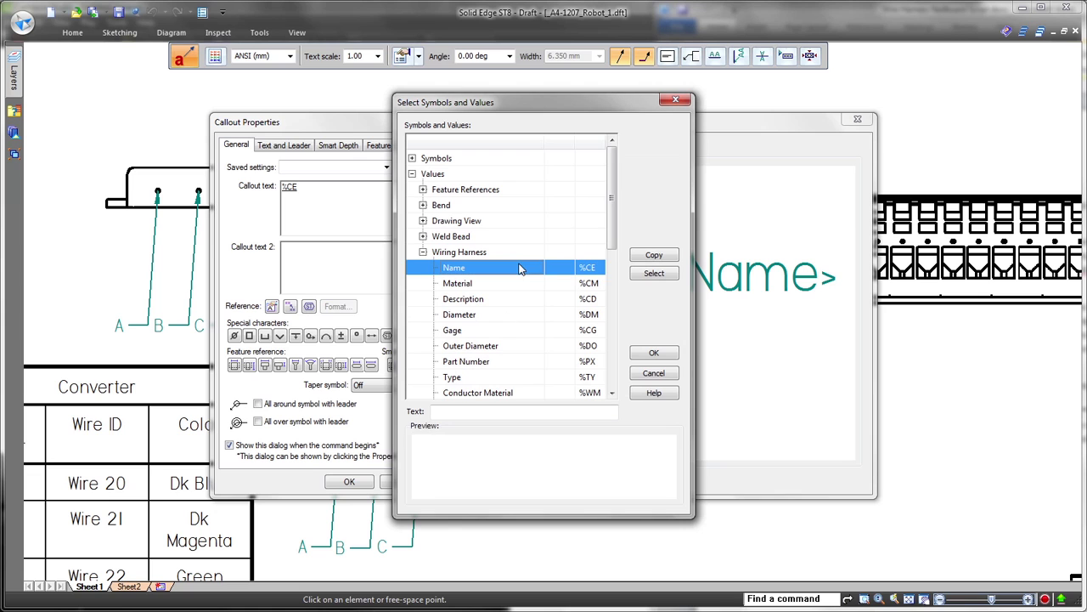
{"action": "left_click", "coordinate": [653, 351]}
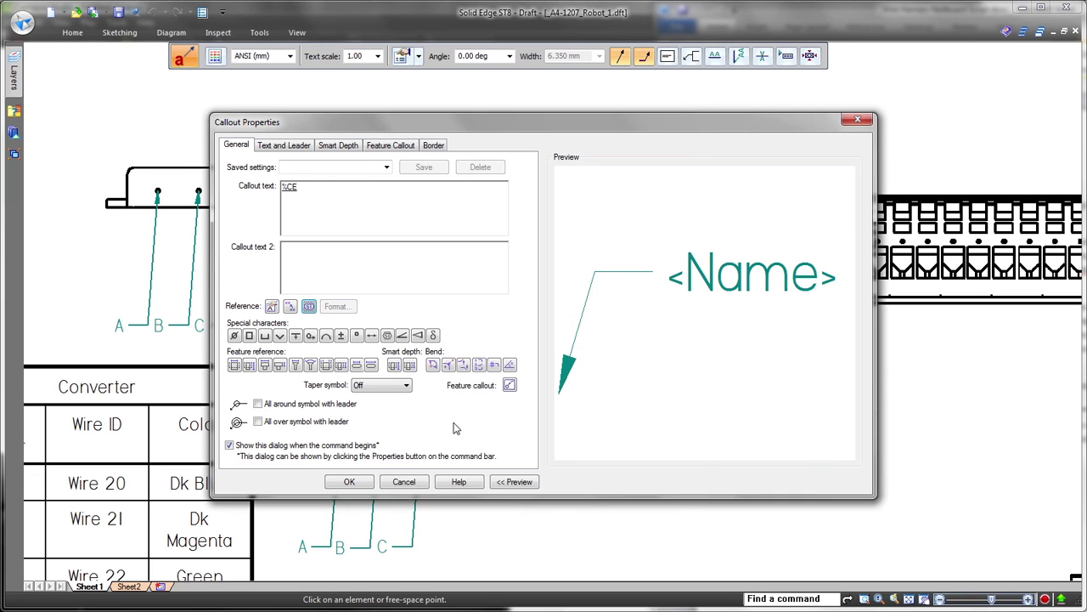
{"action": "left_click", "coordinate": [350, 481]}
Step: Place name callouts on the blue splice, the gray cable and the green wire at the cable's other end
{"action": "left_click", "coordinate": [478, 255]}
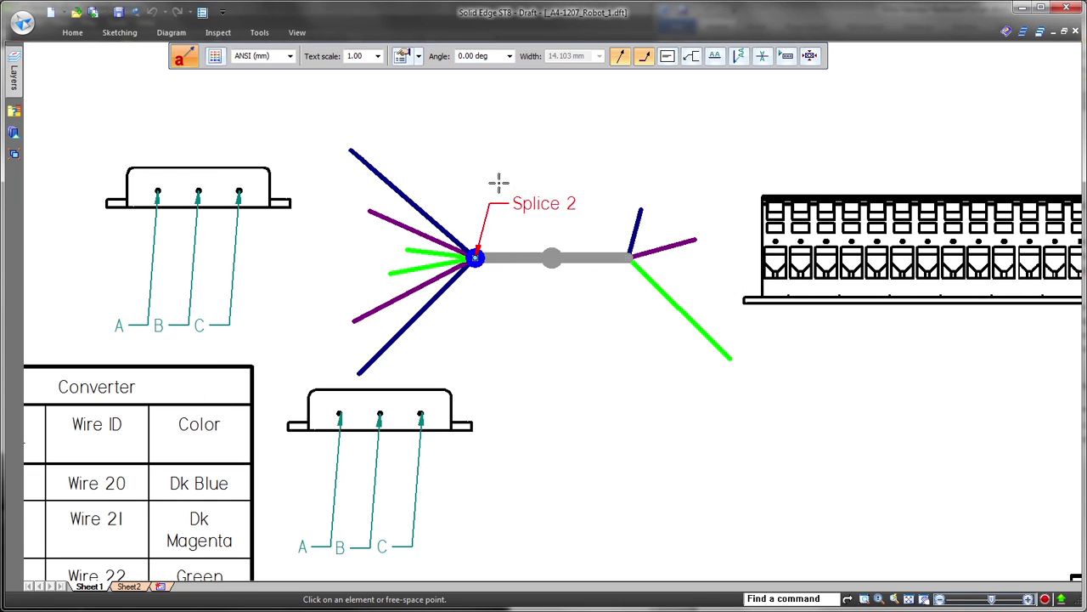
{"action": "left_click", "coordinate": [522, 127]}
{"action": "left_click", "coordinate": [524, 259]}
{"action": "left_click", "coordinate": [545, 348]}
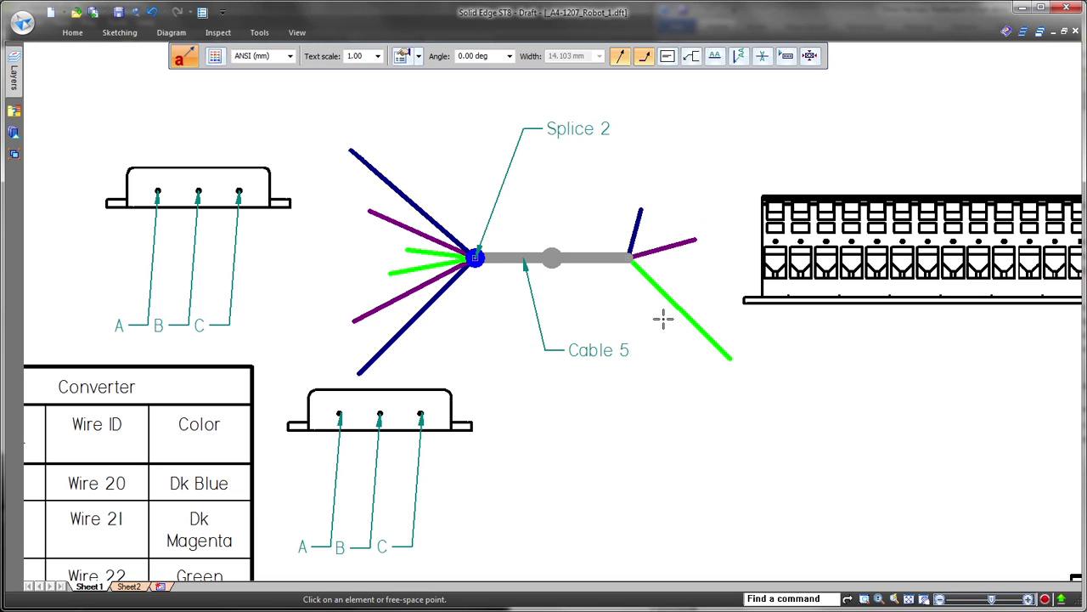
{"action": "left_click", "coordinate": [680, 313]}
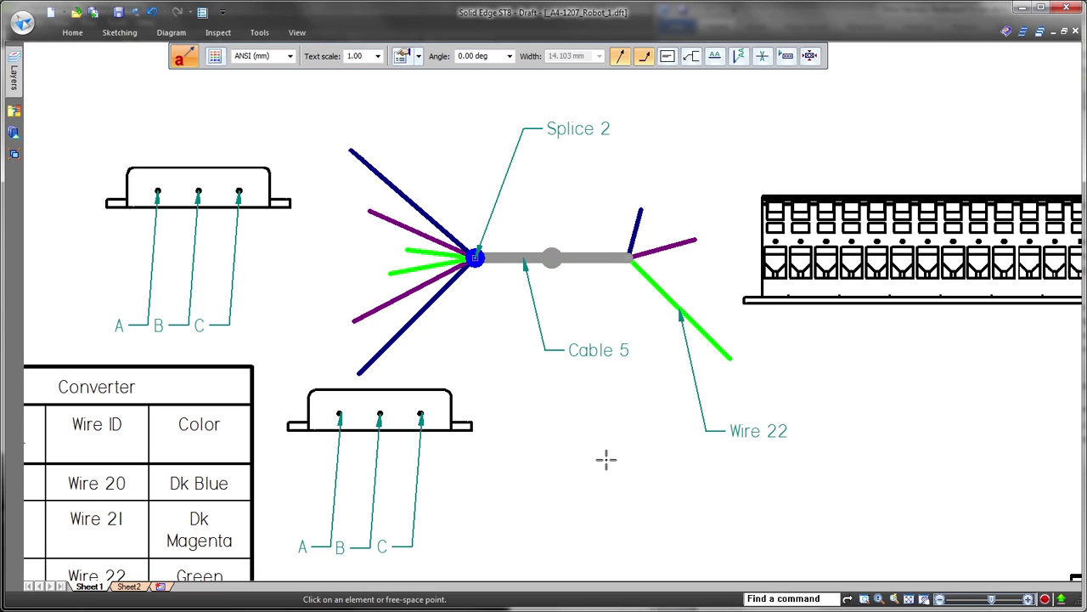
{"action": "key", "text": "Escape"}
Step: Place nailboard views of NB_A4-1207_Robot_1.asm on Sheet2, using the largest diameter as main run and a 400 x 350 mm board
{"action": "scroll", "coordinate": [590, 432], "scroll_direction": "down", "scroll_amount": 4}
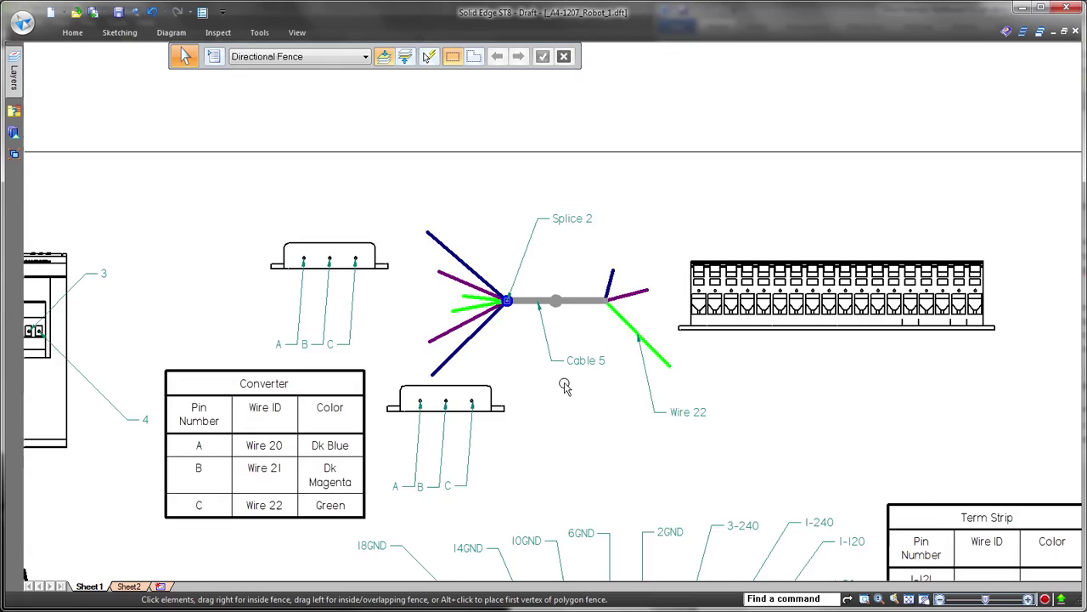
{"action": "left_click", "coordinate": [135, 587]}
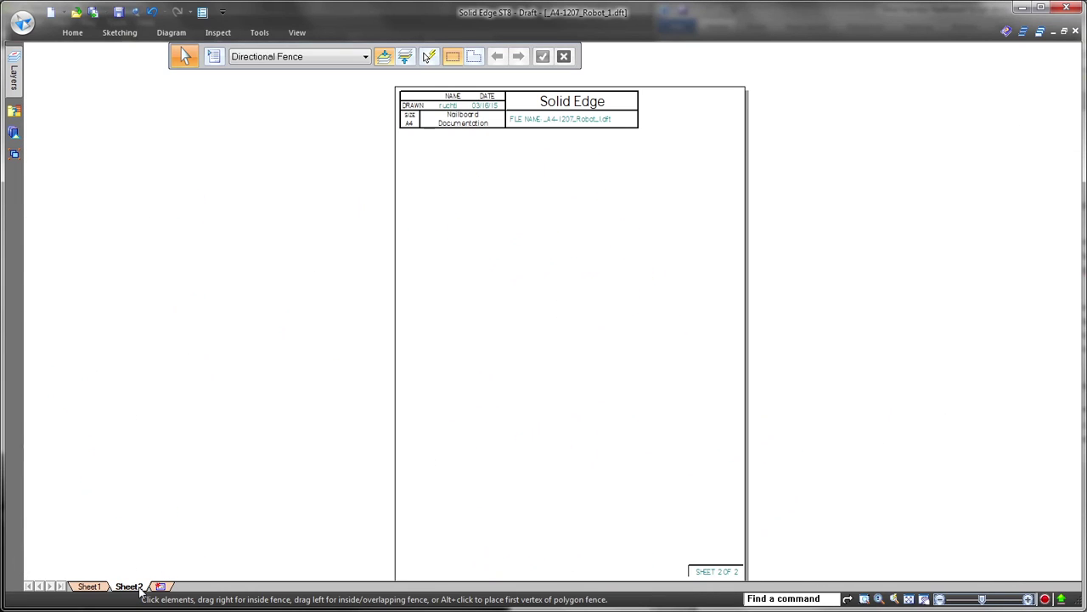
{"action": "left_click", "coordinate": [175, 34]}
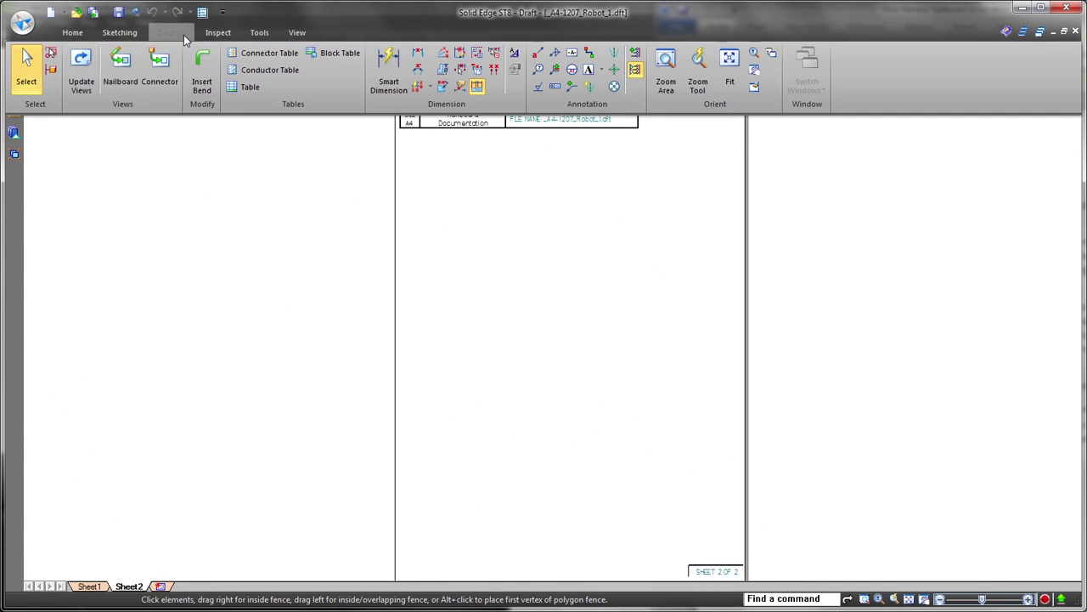
{"action": "left_click", "coordinate": [115, 68]}
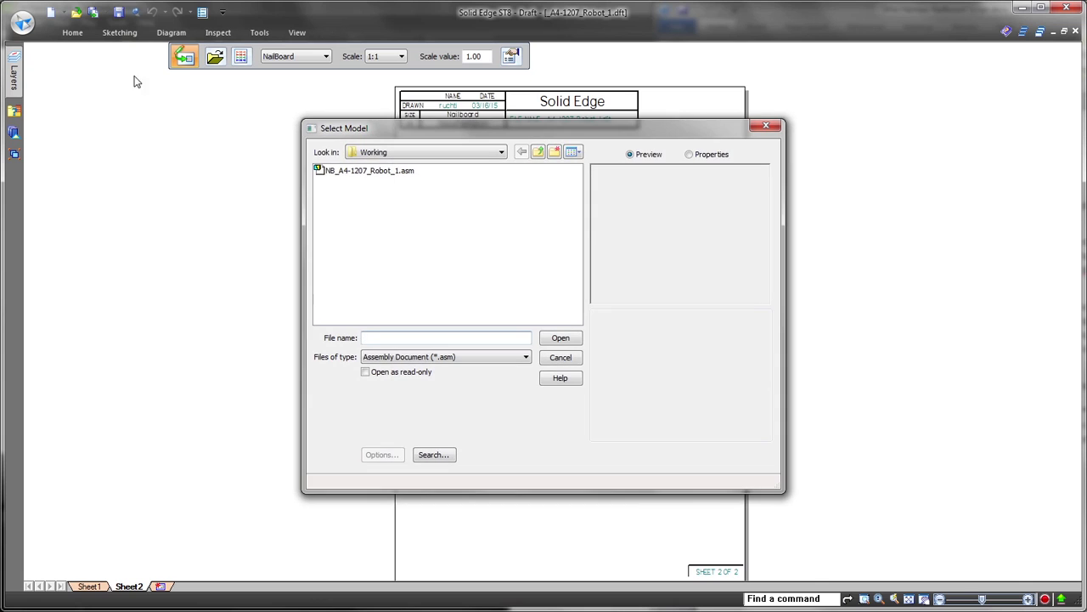
{"action": "left_click", "coordinate": [363, 173]}
{"action": "left_click", "coordinate": [560, 338]}
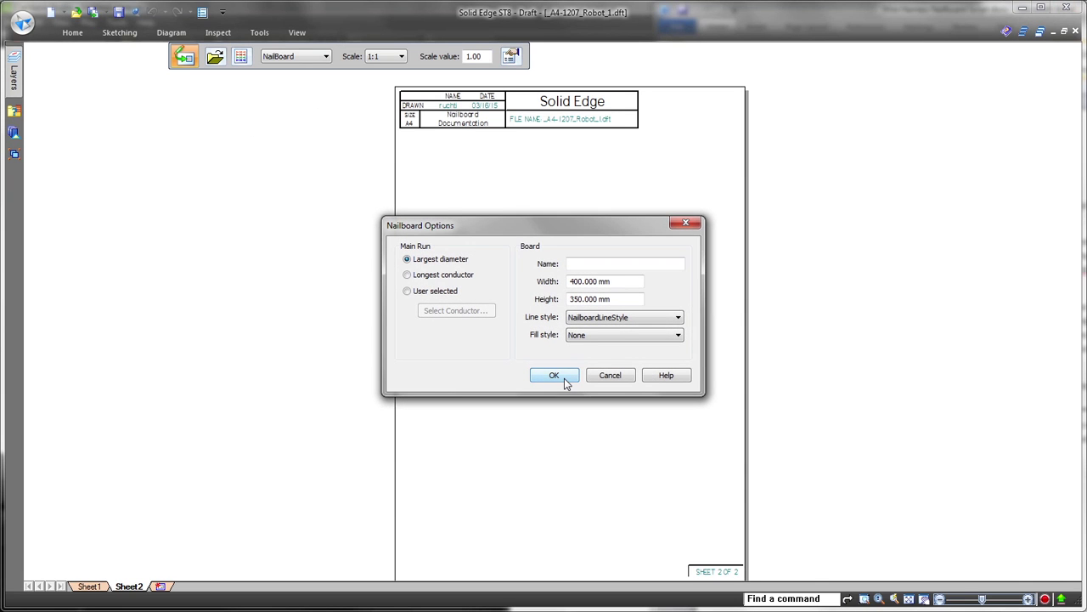
{"action": "left_click", "coordinate": [554, 375]}
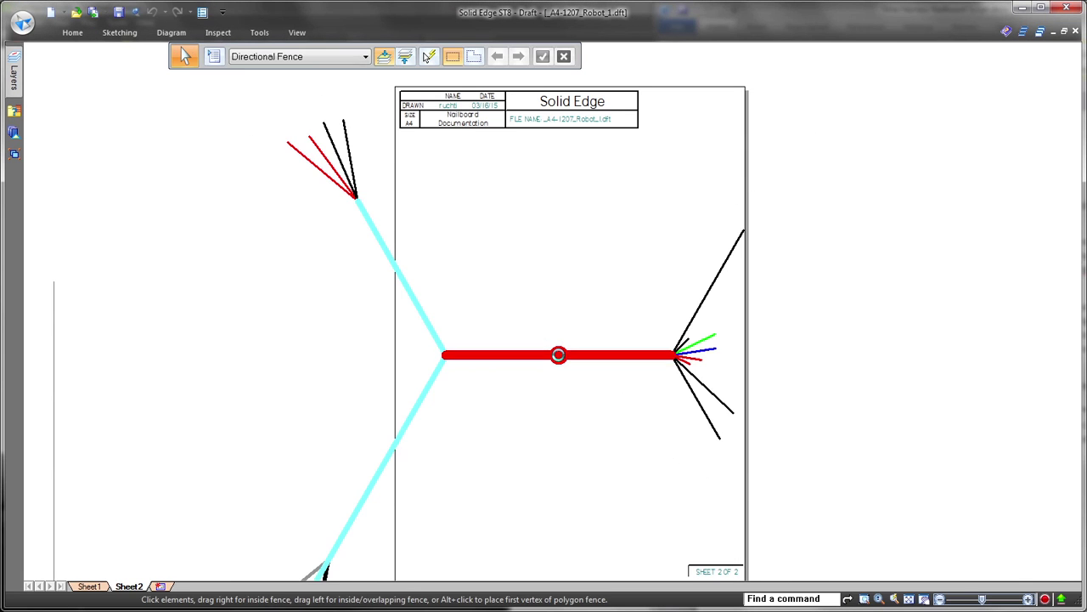
Step: Set the scale of the large nailboard view on Sheet2 to 1:2
{"action": "scroll", "coordinate": [514, 233], "scroll_direction": "down", "scroll_amount": 3}
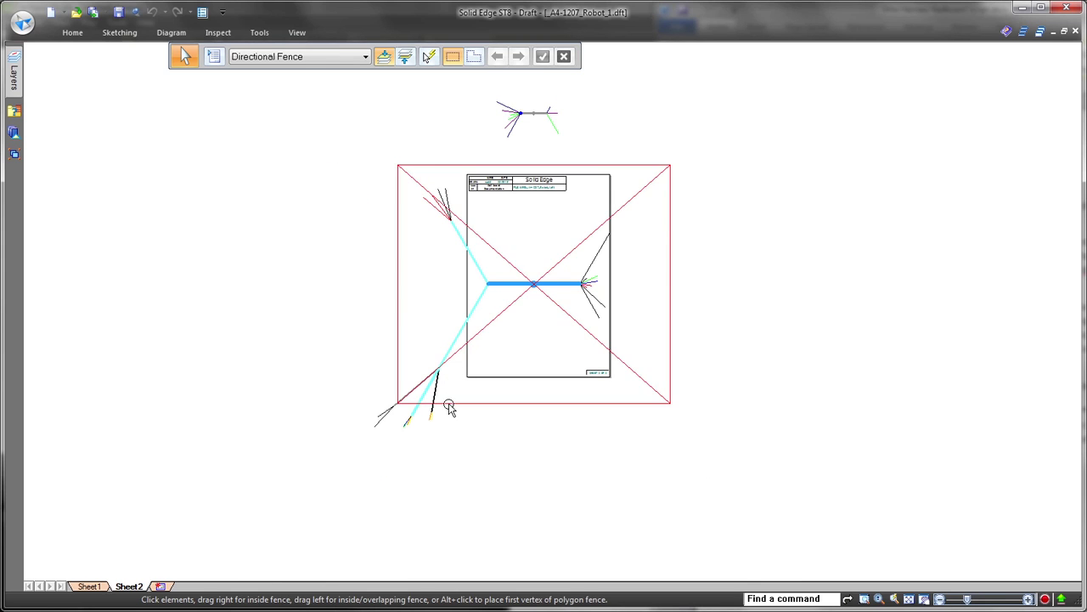
{"action": "left_click", "coordinate": [473, 58]}
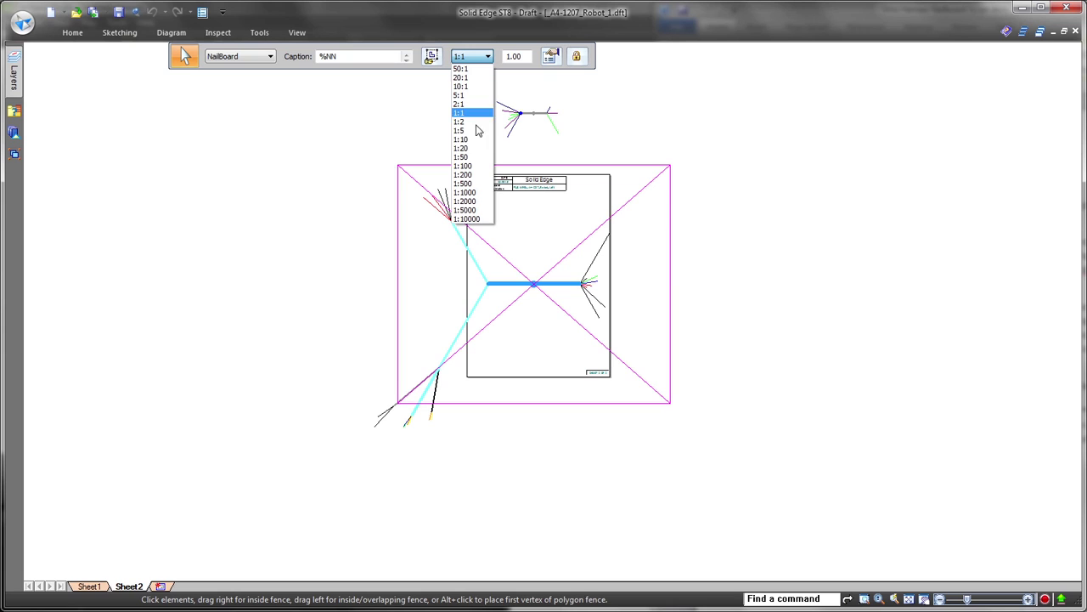
{"action": "left_click", "coordinate": [466, 124]}
{"action": "scroll", "coordinate": [568, 256], "scroll_direction": "up", "scroll_amount": 3}
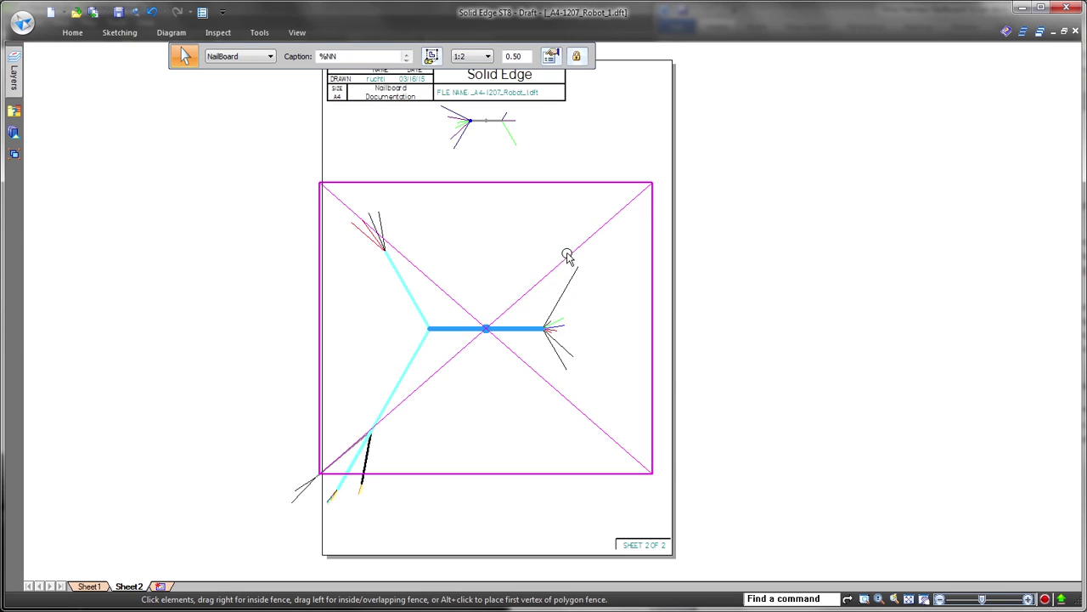
Step: Reposition the main nailboard view inside the Sheet2 border and bring the small converter view closer above its main run
{"action": "left_click", "coordinate": [535, 332]}
{"action": "left_click_drag", "start_coordinate": [497, 127], "coordinate": [525, 200]}
{"action": "left_click", "coordinate": [727, 260]}
{"action": "scroll", "coordinate": [544, 330], "scroll_direction": "up", "scroll_amount": 2}
{"action": "scroll", "coordinate": [536, 298], "scroll_direction": "down", "scroll_amount": 2}
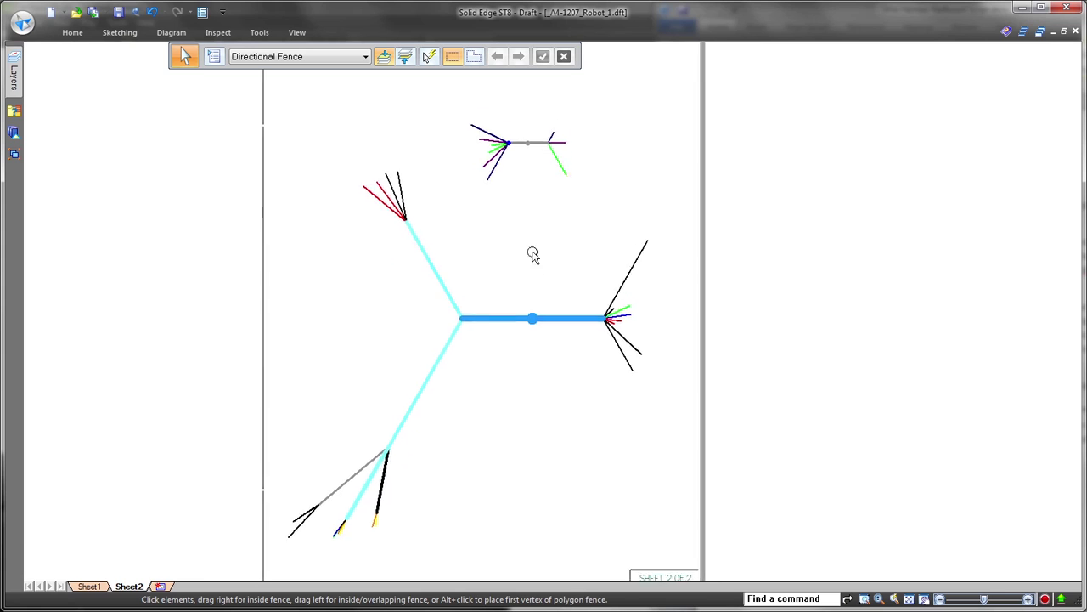
Step: Create a conductor table from the nailboard view using the Harness Documentation saved settings
{"action": "left_click", "coordinate": [171, 32]}
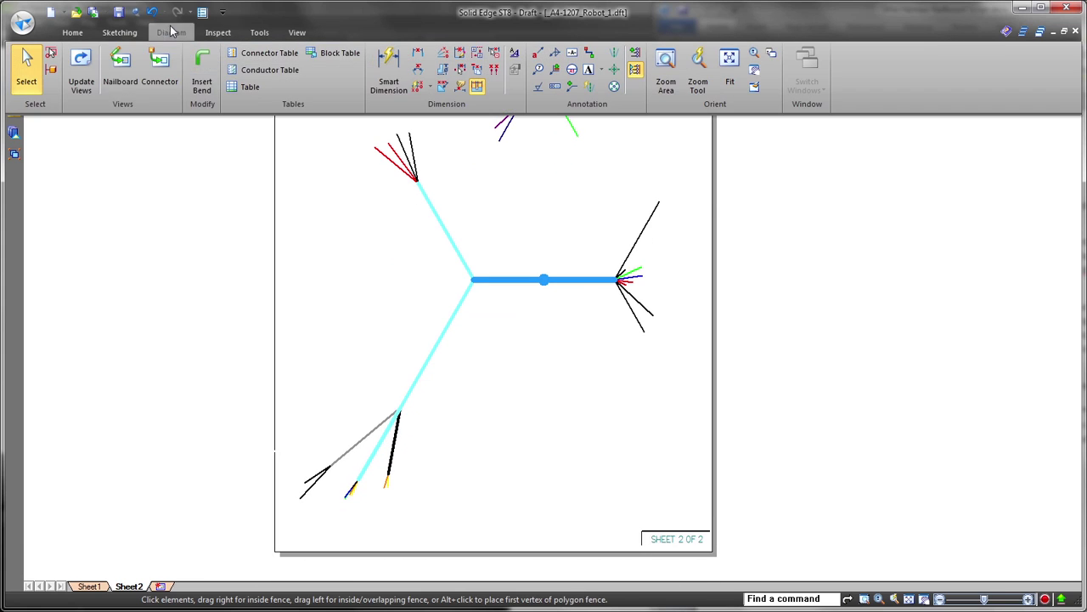
{"action": "left_click", "coordinate": [265, 68]}
{"action": "left_click", "coordinate": [312, 56]}
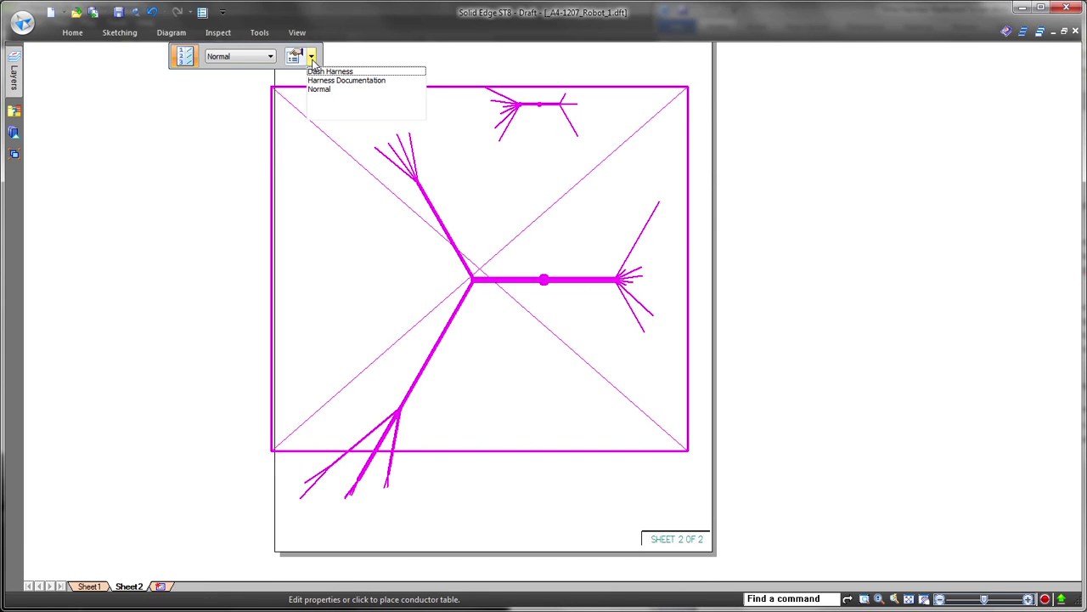
{"action": "left_click", "coordinate": [335, 80]}
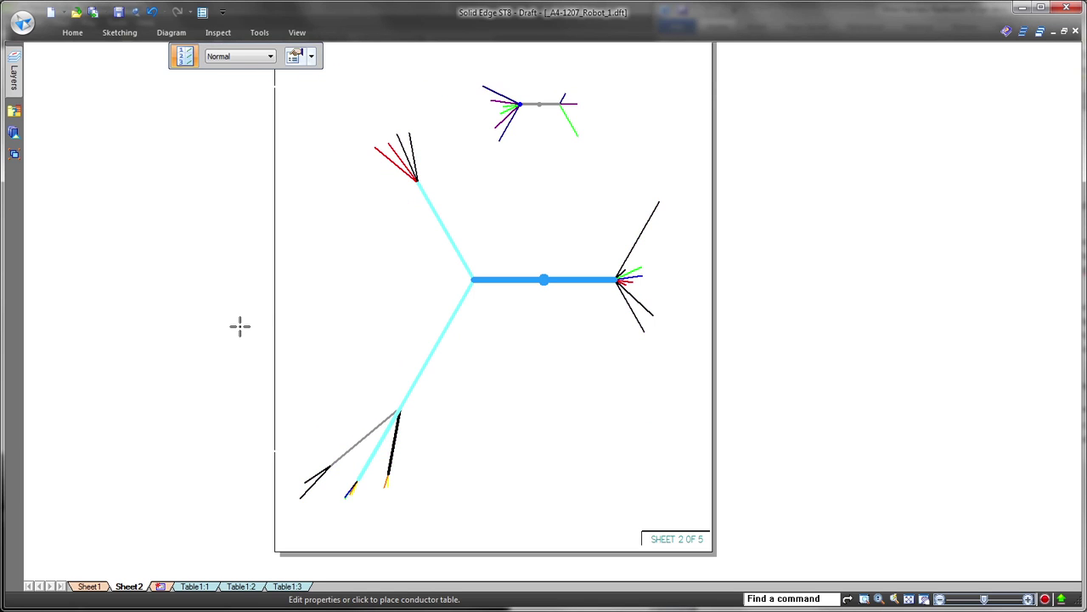
{"action": "right_click_drag", "start_coordinate": [266, 344], "coordinate": [203, 247]}
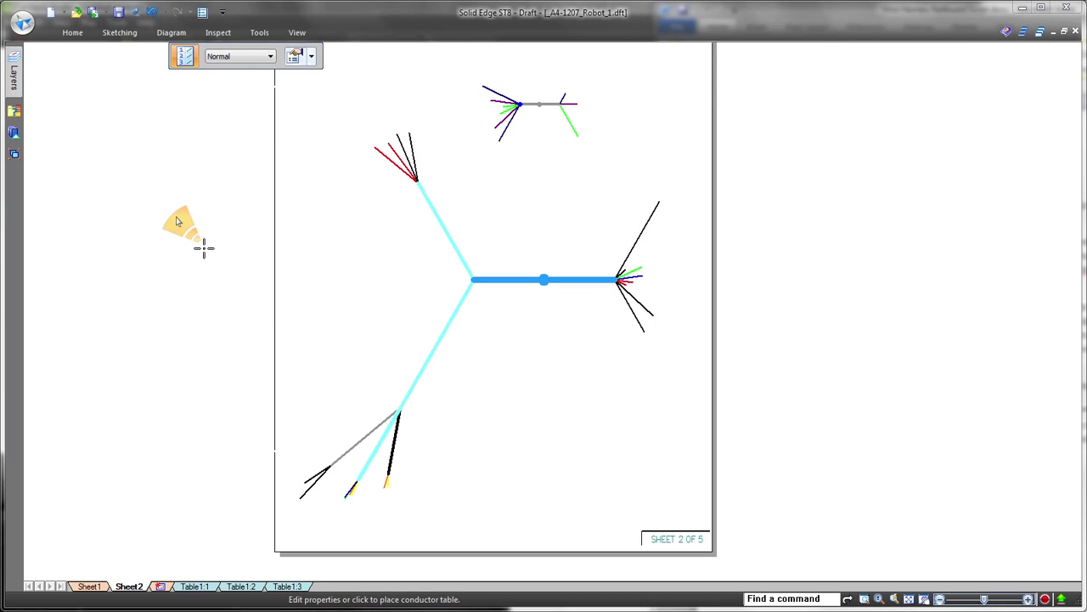
Step: Review the Wire Run List across the sheets Table1:1, Table1:2 and Table1:3
{"action": "left_click", "coordinate": [195, 586]}
{"action": "scroll", "coordinate": [209, 442], "scroll_direction": "down", "scroll_amount": 1}
{"action": "middle_click_drag", "start_coordinate": [517, 379], "coordinate": [465, 420]}
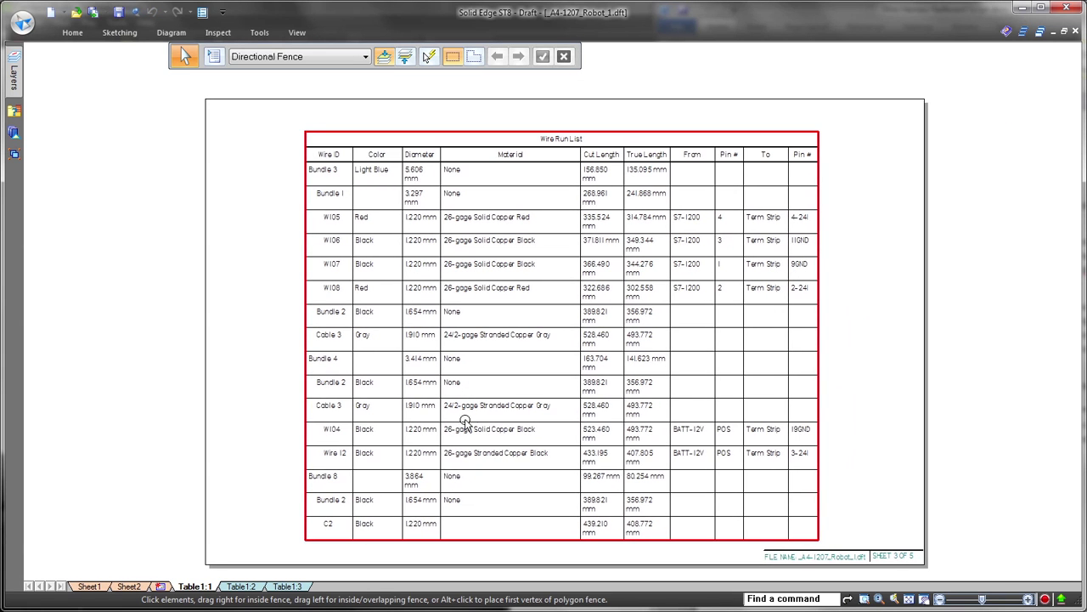
{"action": "left_click", "coordinate": [245, 587]}
{"action": "left_click", "coordinate": [289, 586]}
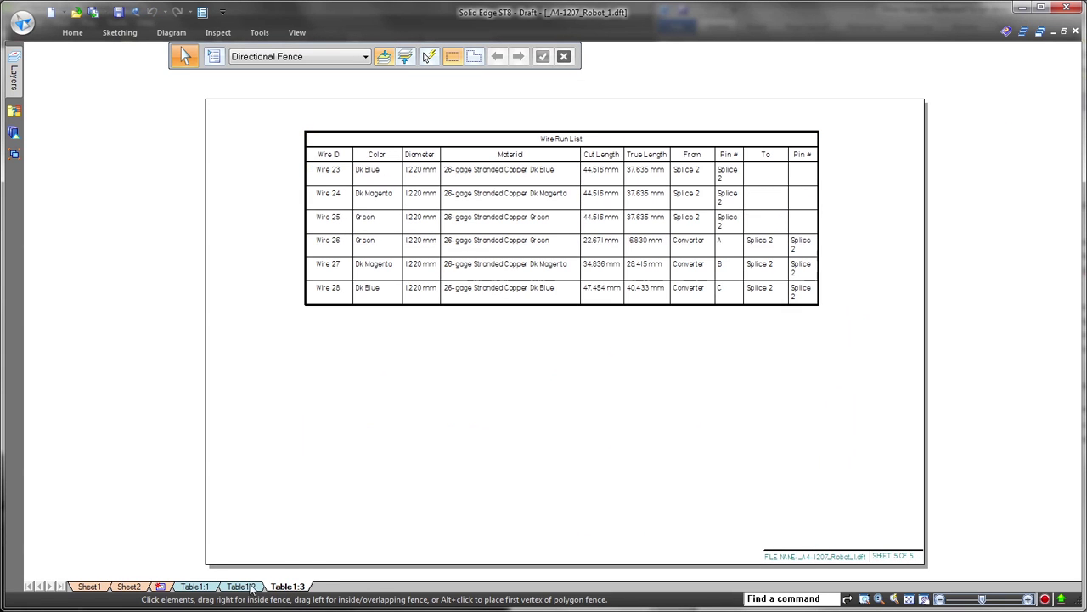
{"action": "left_click", "coordinate": [194, 586]}
Step: Return to Sheet1 and examine the complete nailboard drawing with its connector tables and callouts
{"action": "left_click", "coordinate": [90, 586]}
{"action": "key", "text": "ctrl+f"}
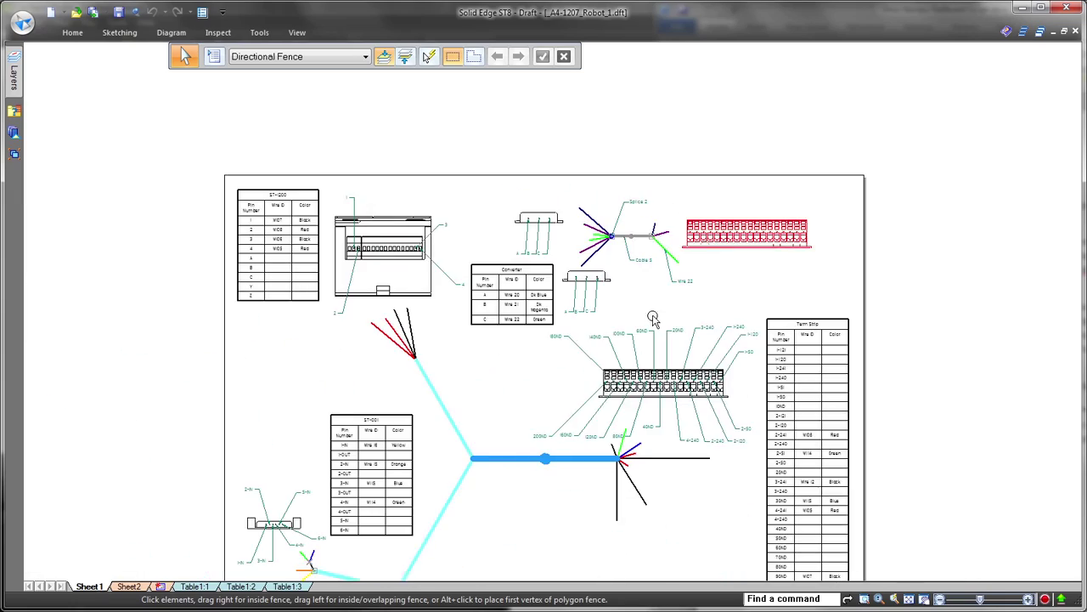
{"action": "middle_click_drag", "start_coordinate": [652, 316], "coordinate": [638, 199]}
{"action": "scroll", "coordinate": [649, 255], "scroll_direction": "down", "scroll_amount": 1}
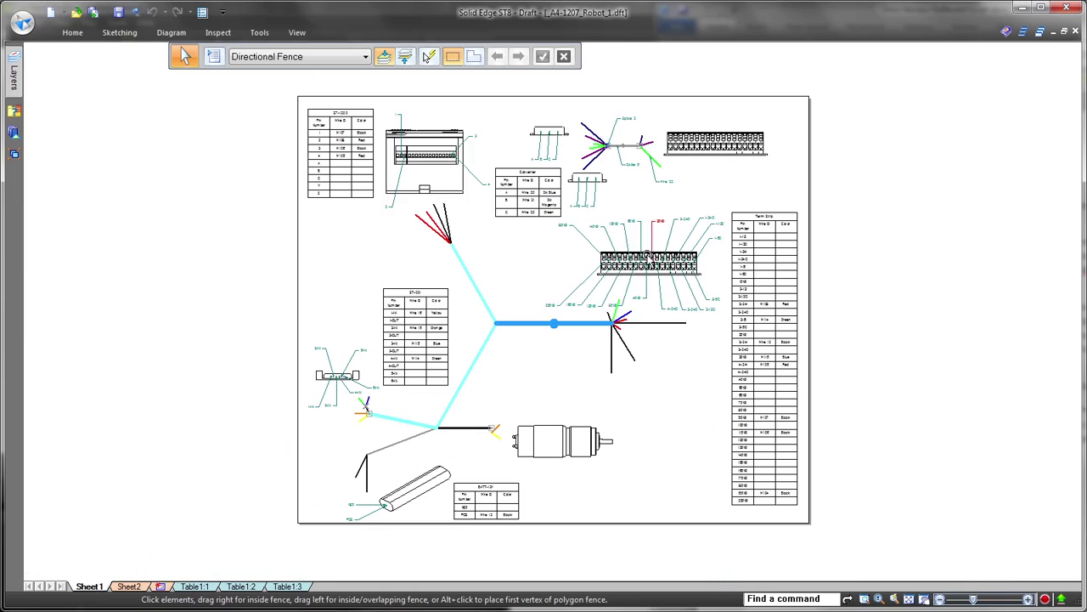